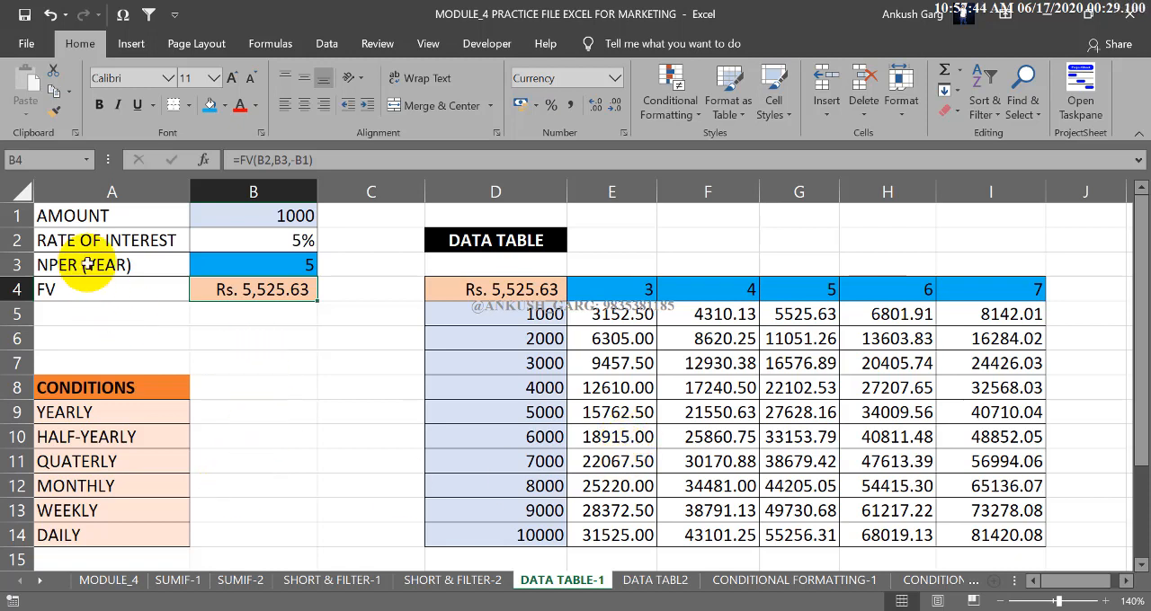
Examine the amount, rate, period and FV cells, then the data table's deposit amounts, year headings and result grid.
click(92, 218)
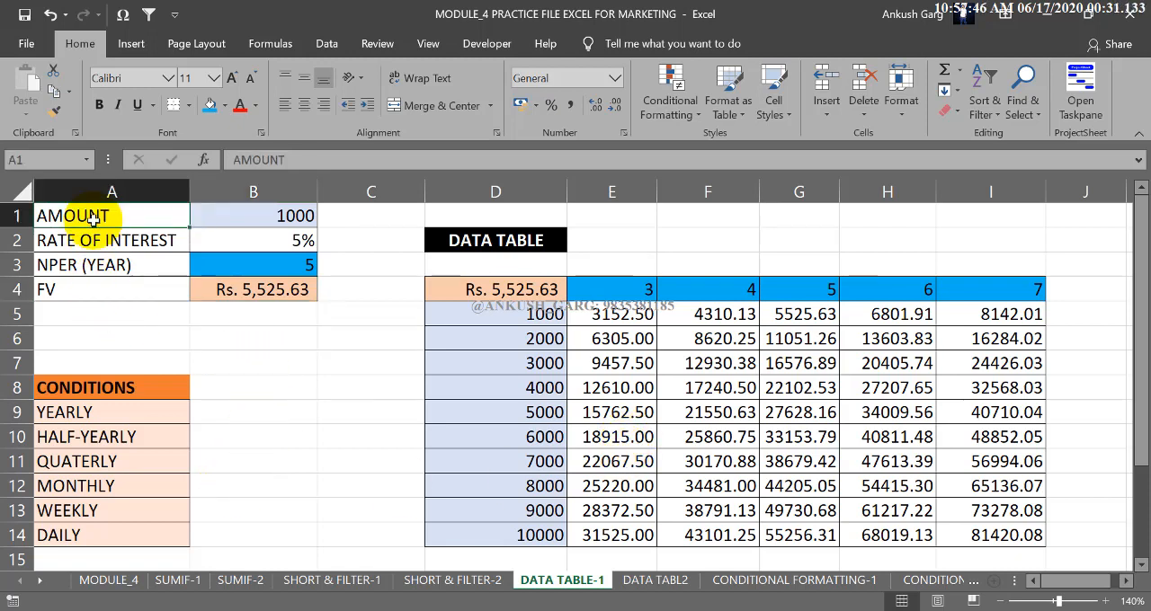
click(117, 241)
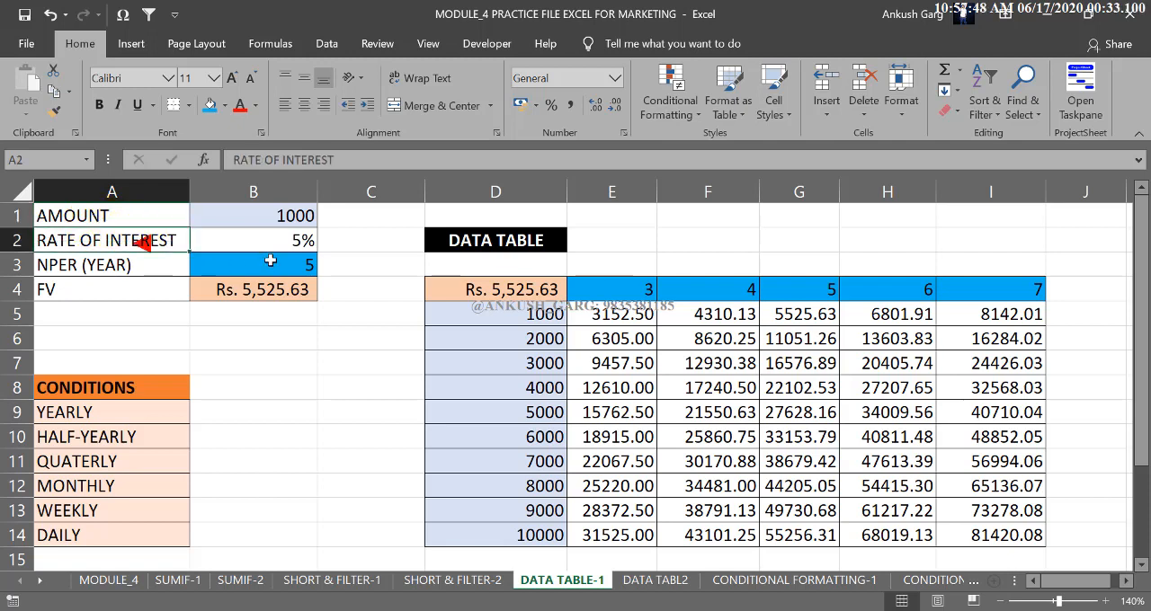
click(158, 269)
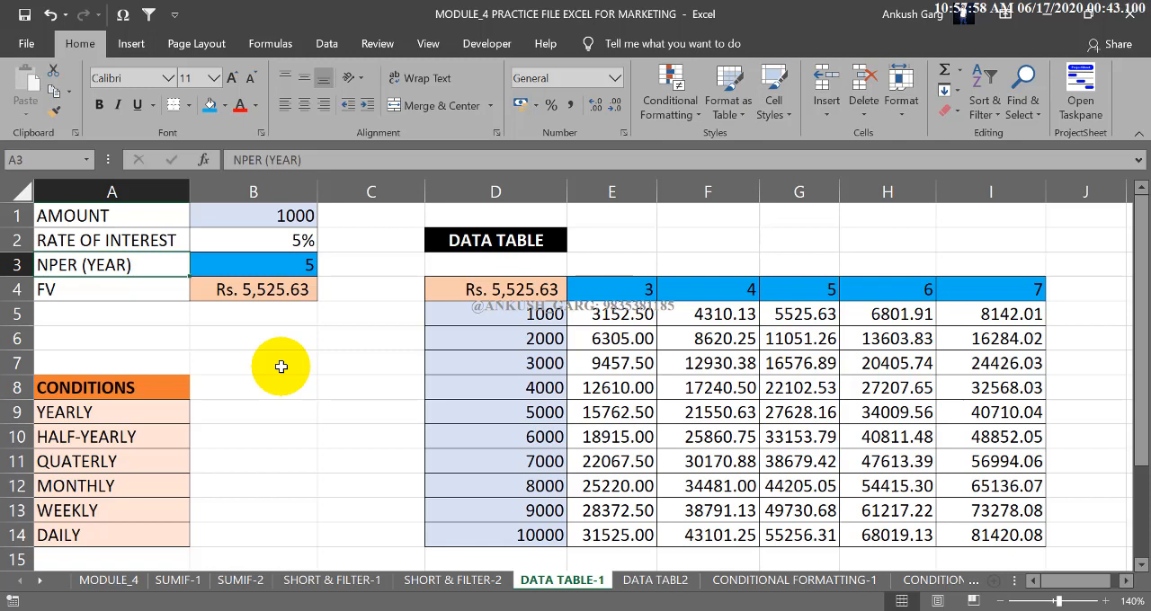
click(129, 296)
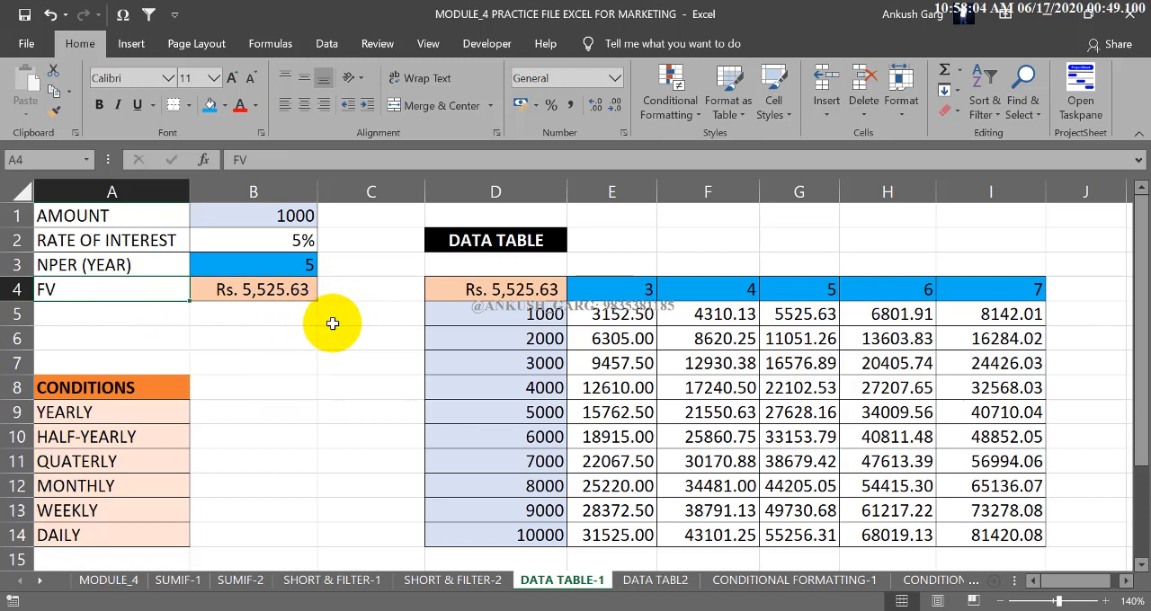
click(269, 292)
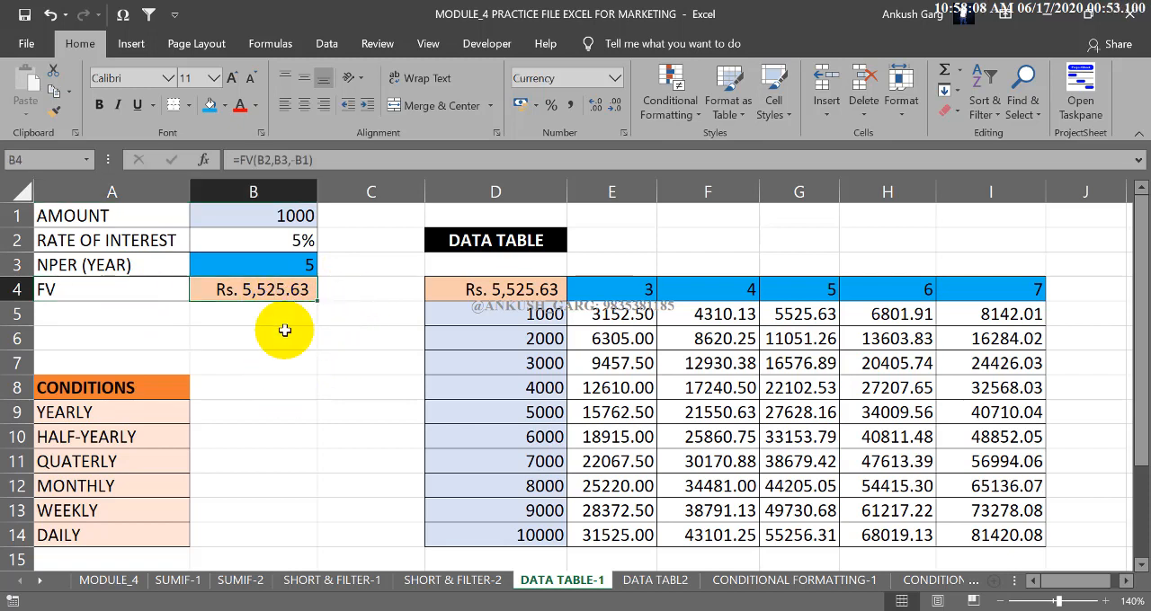
click(284, 331)
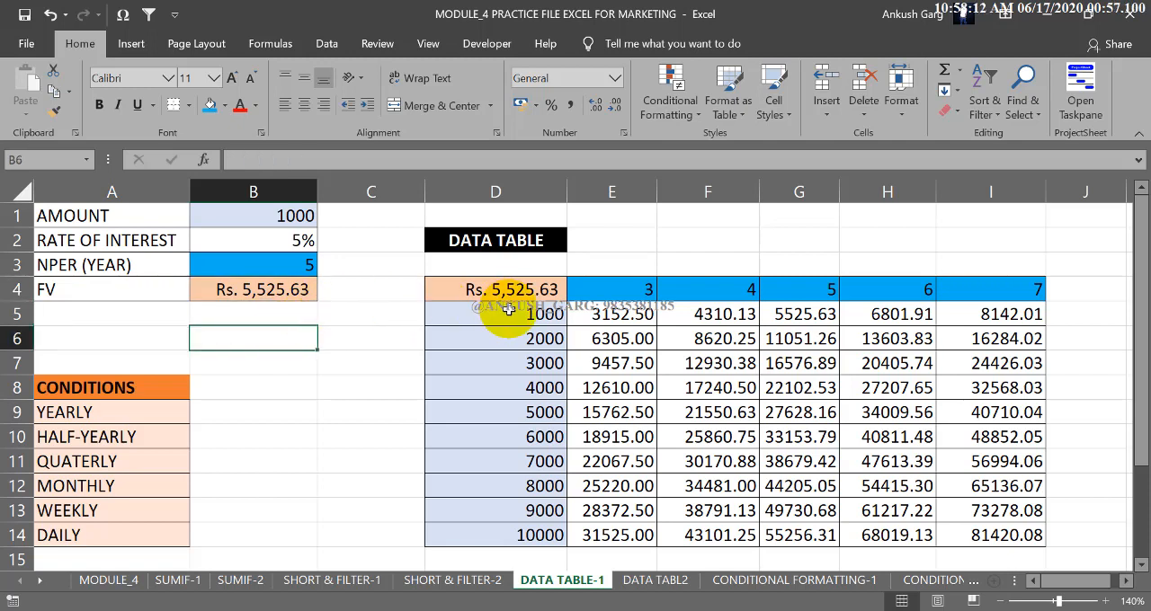
drag(507, 310, 518, 540)
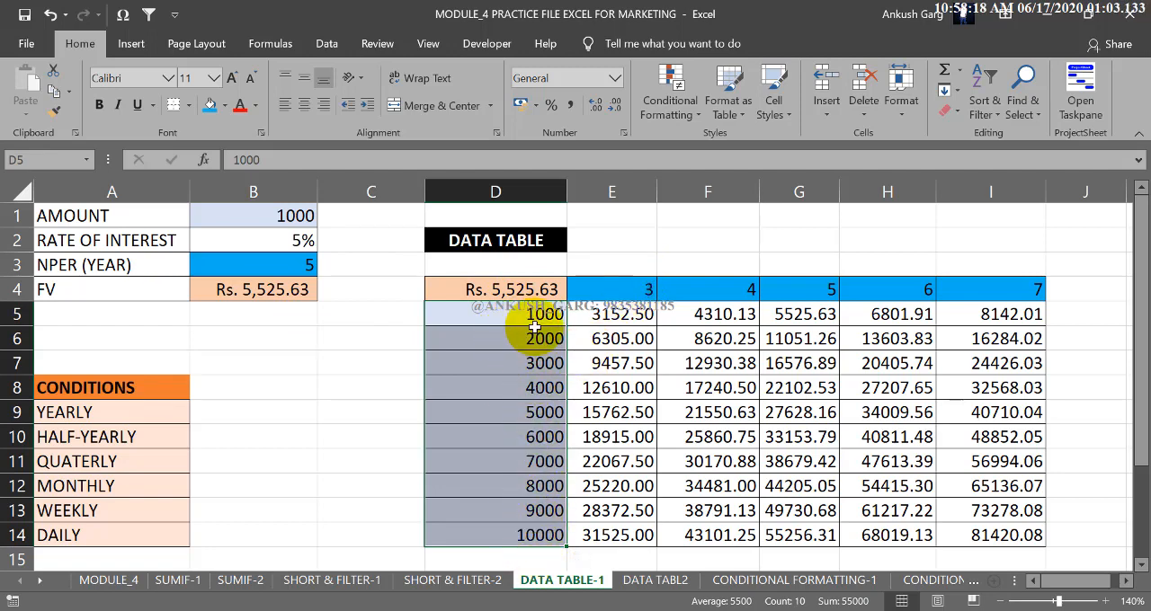
drag(632, 283, 951, 290)
click(720, 249)
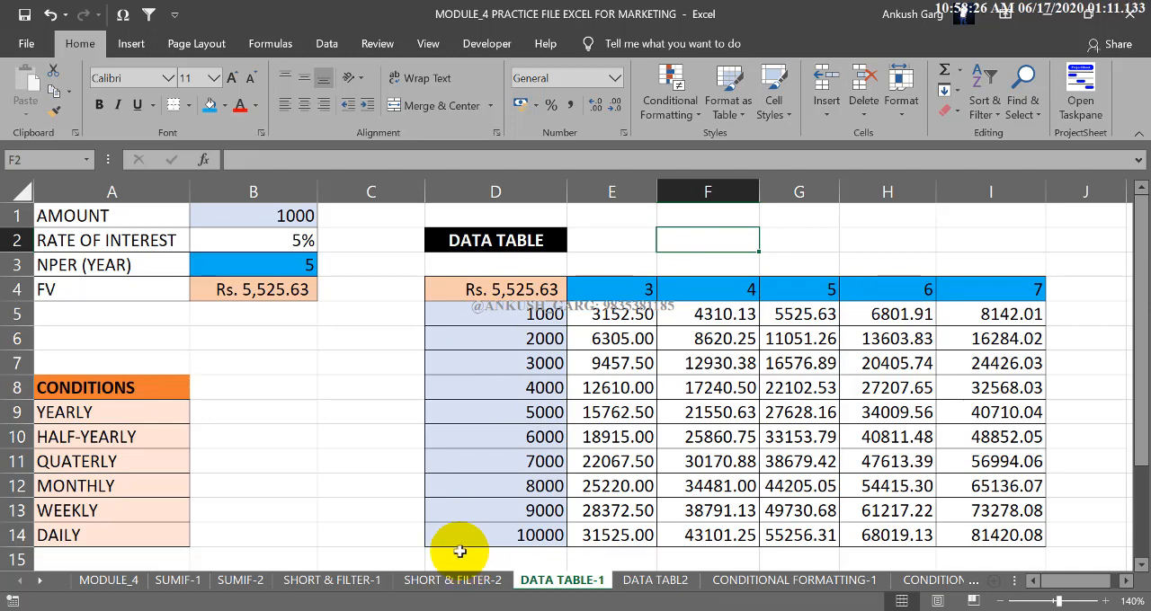
drag(504, 289, 1043, 534)
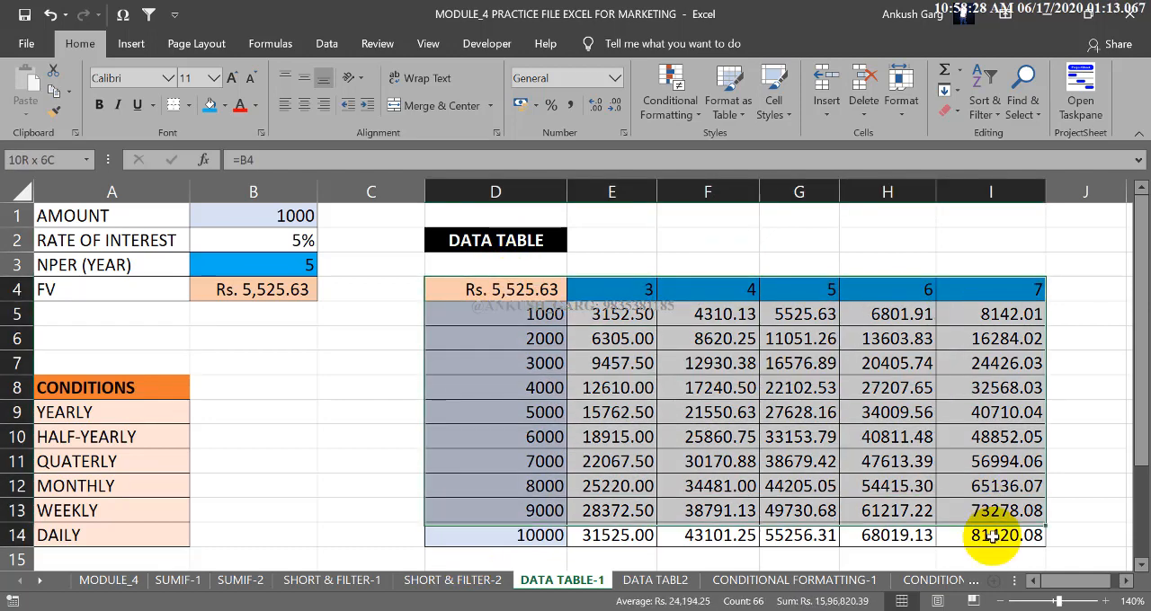
click(284, 283)
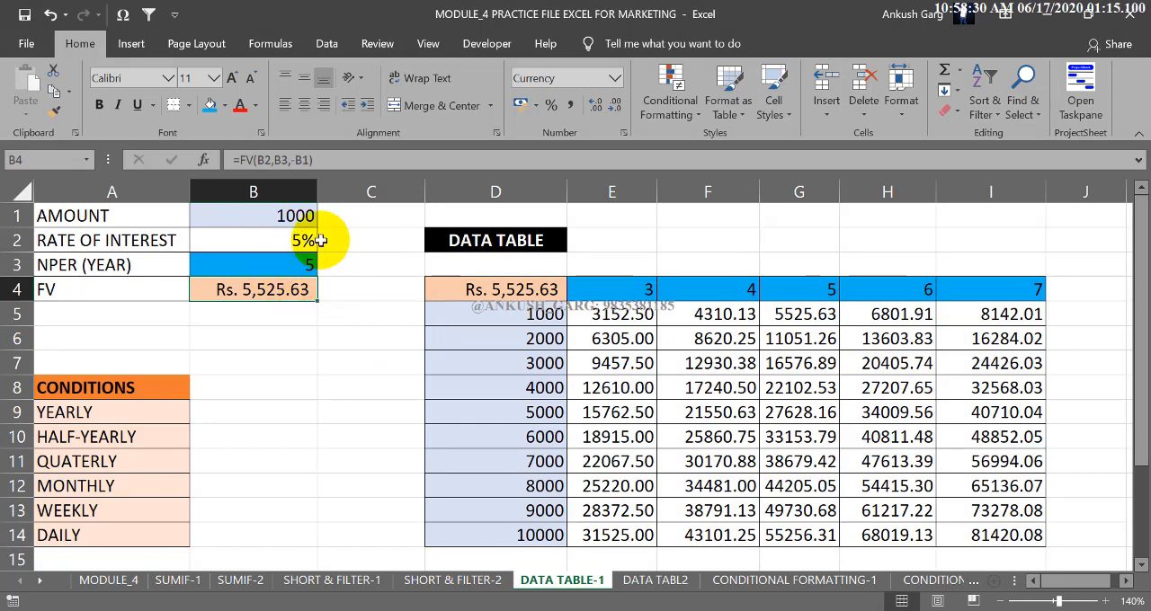
drag(498, 287, 956, 526)
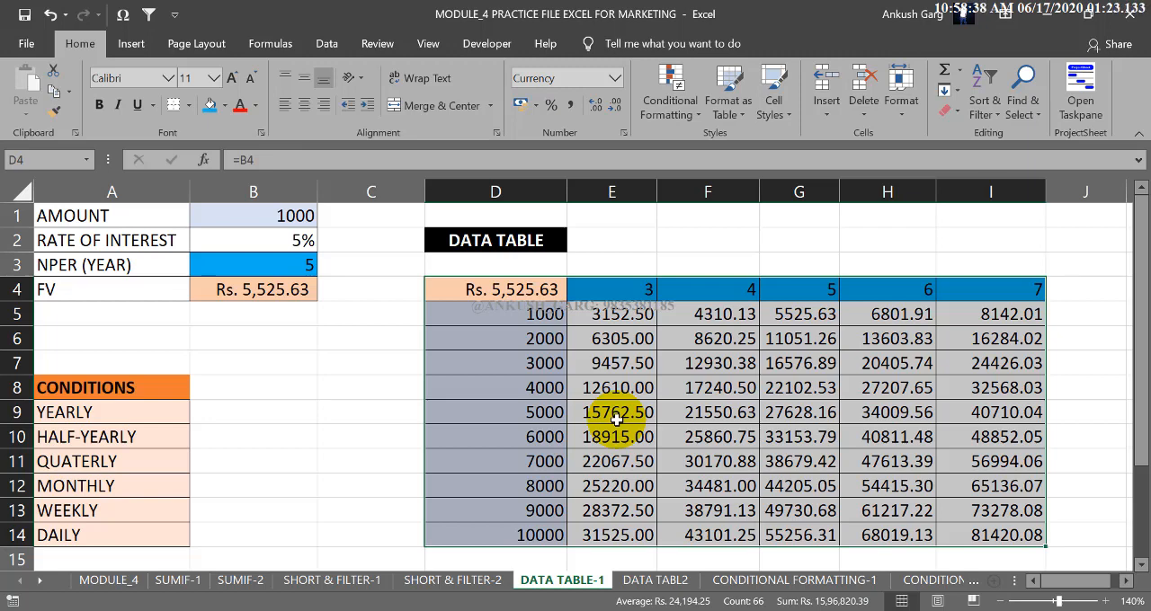
click(380, 354)
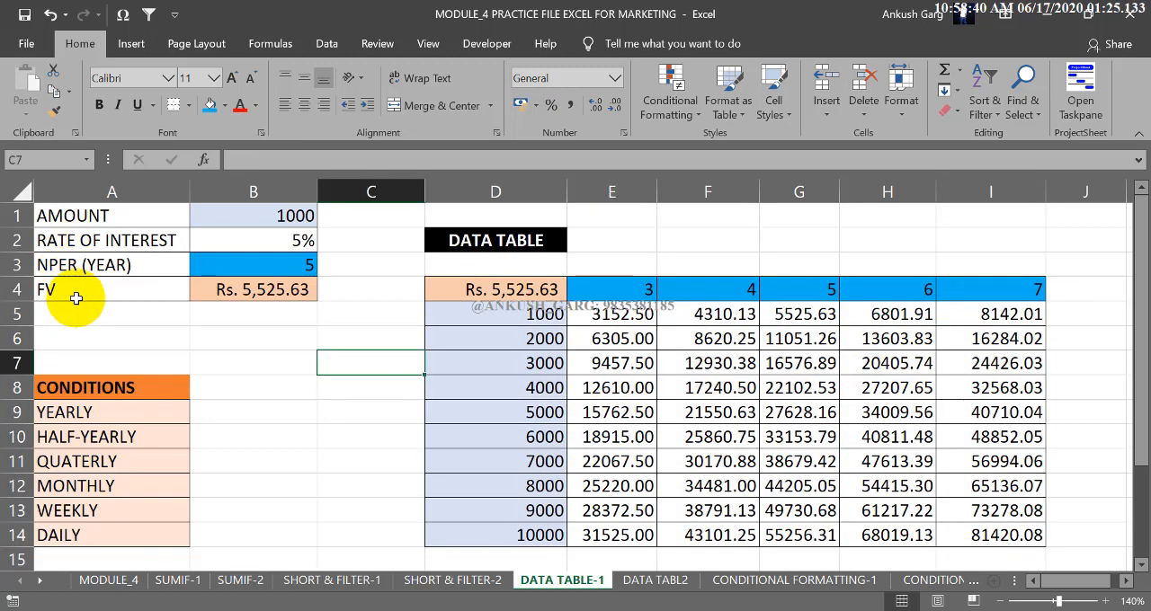
Enter the future value formula =FV(B2,B3,-B1) in cell B4 and check it against its input cells.
click(249, 300)
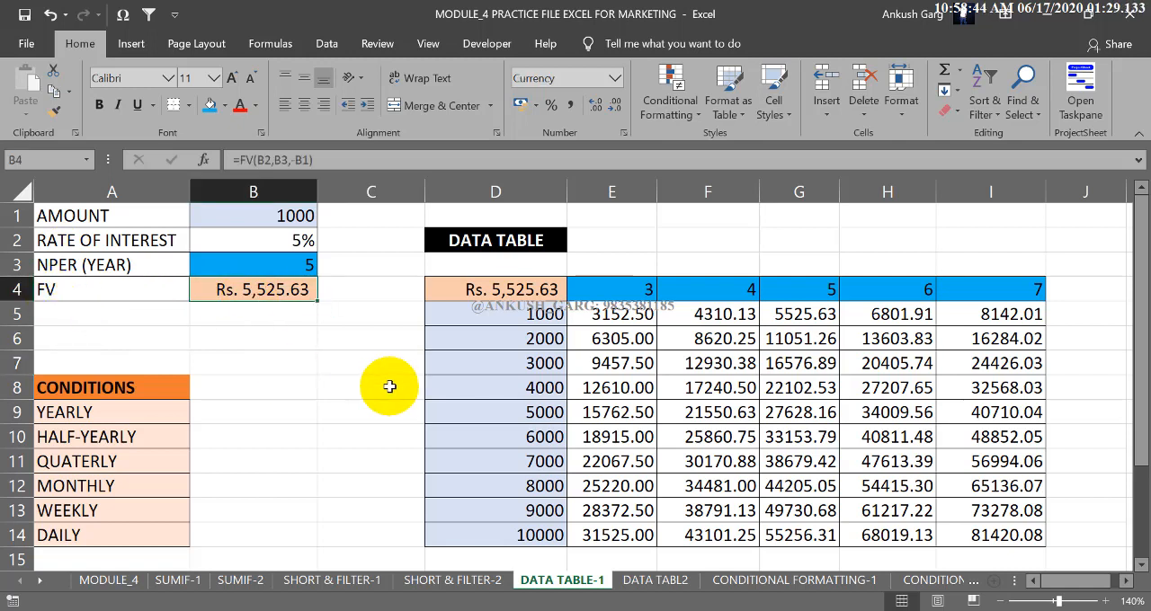
text(=)
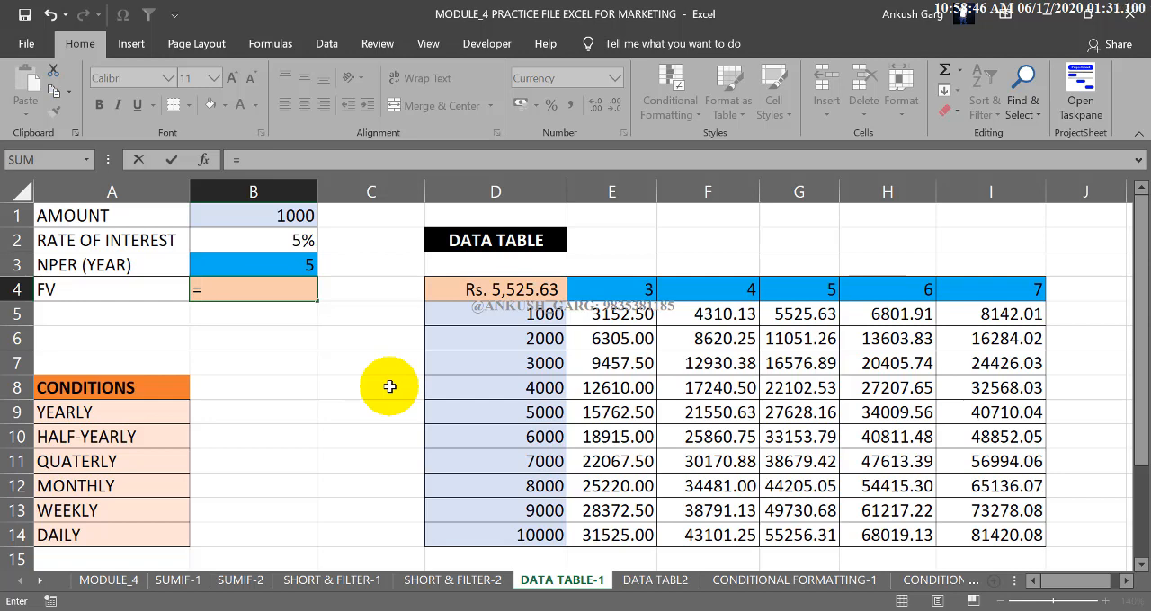
text(FV)
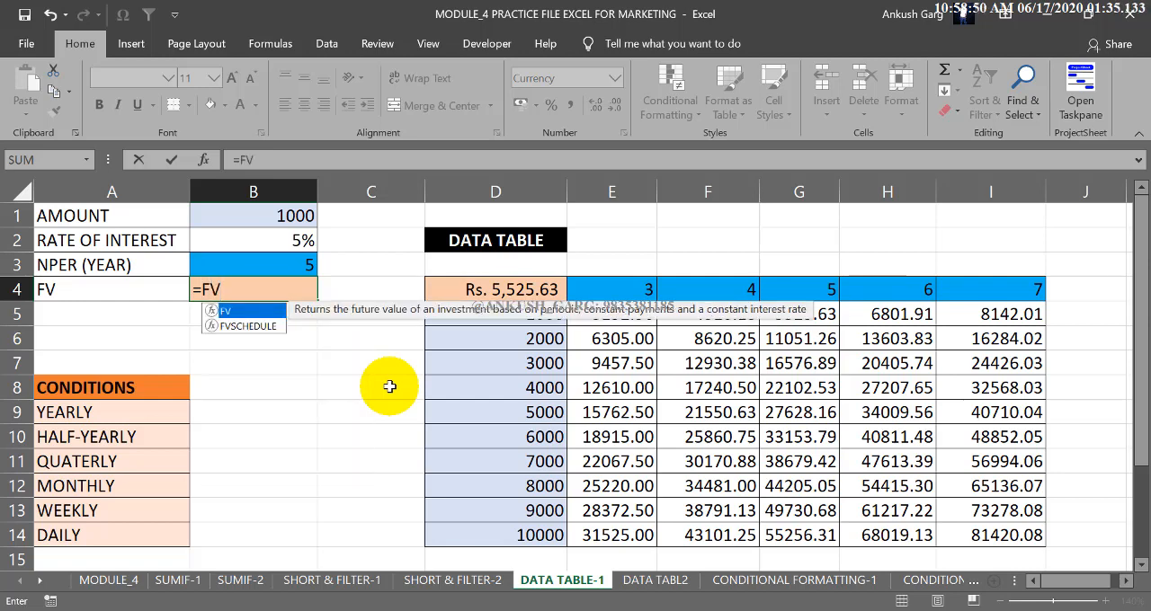
text(()
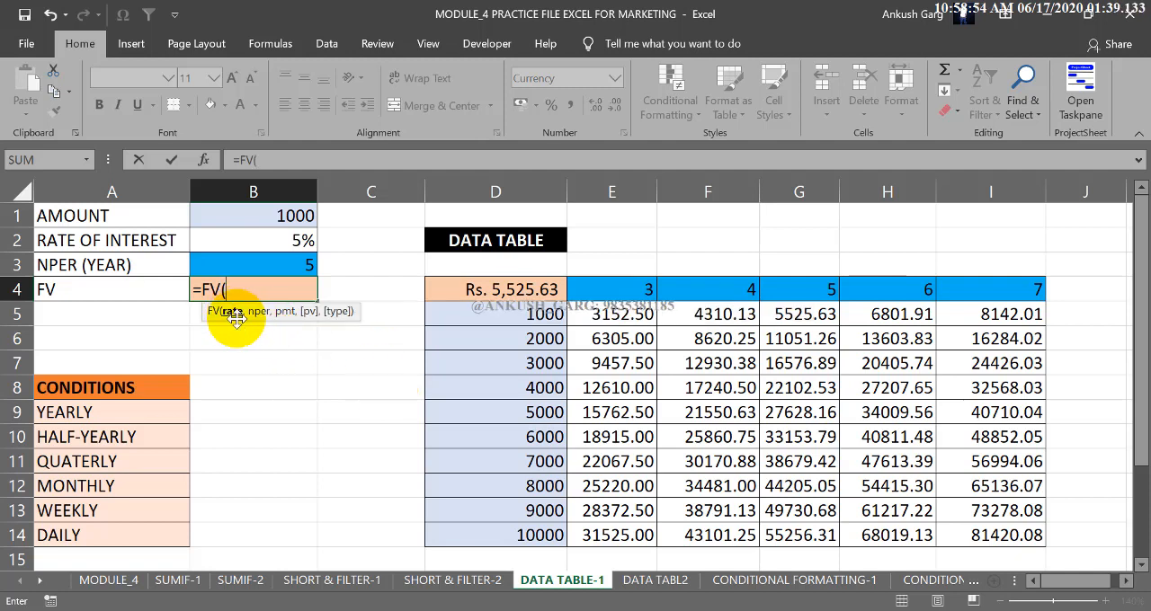
click(292, 238)
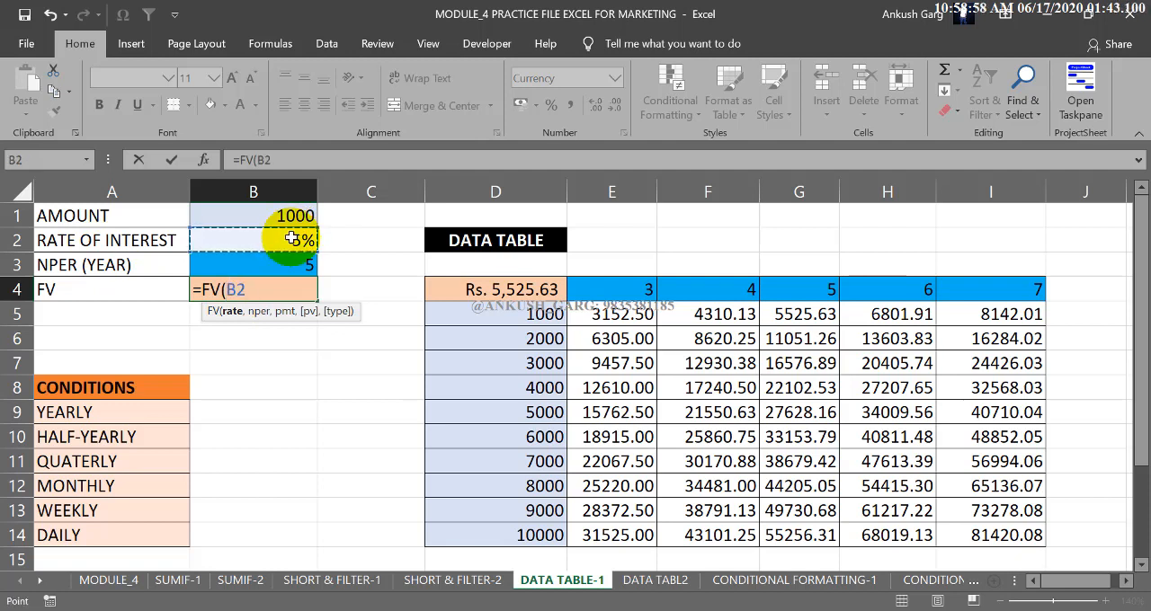
text(,)
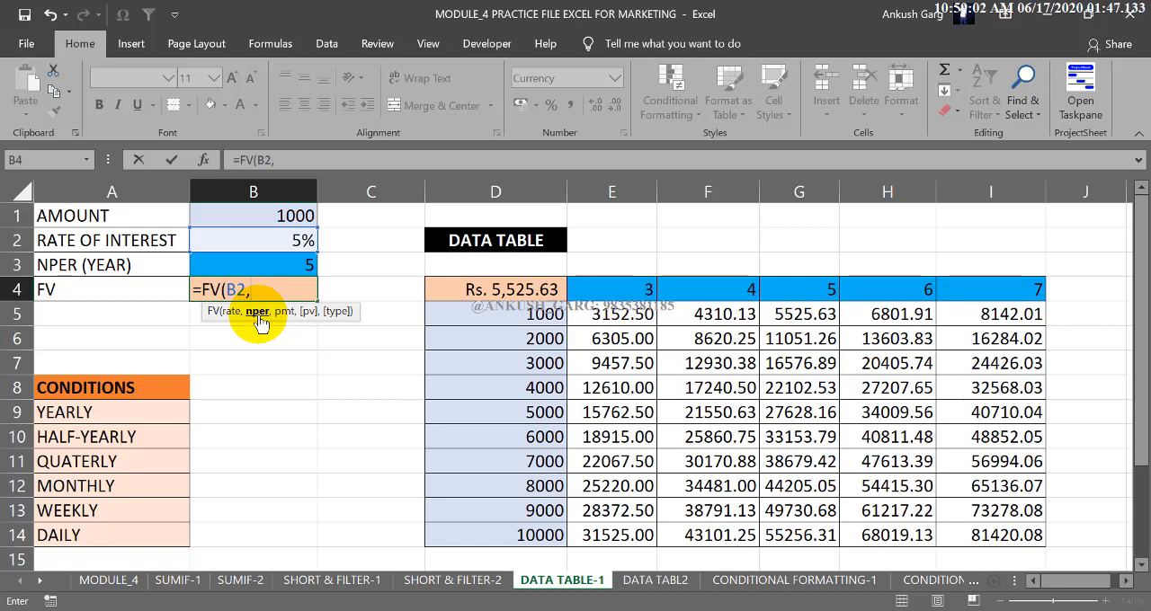
click(290, 263)
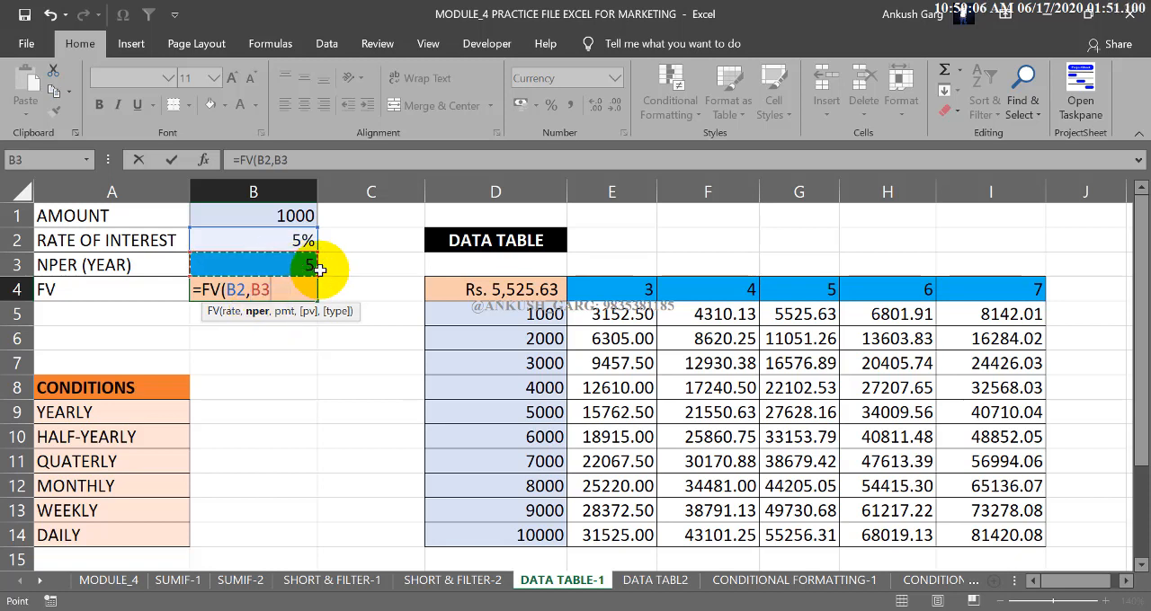
text(,)
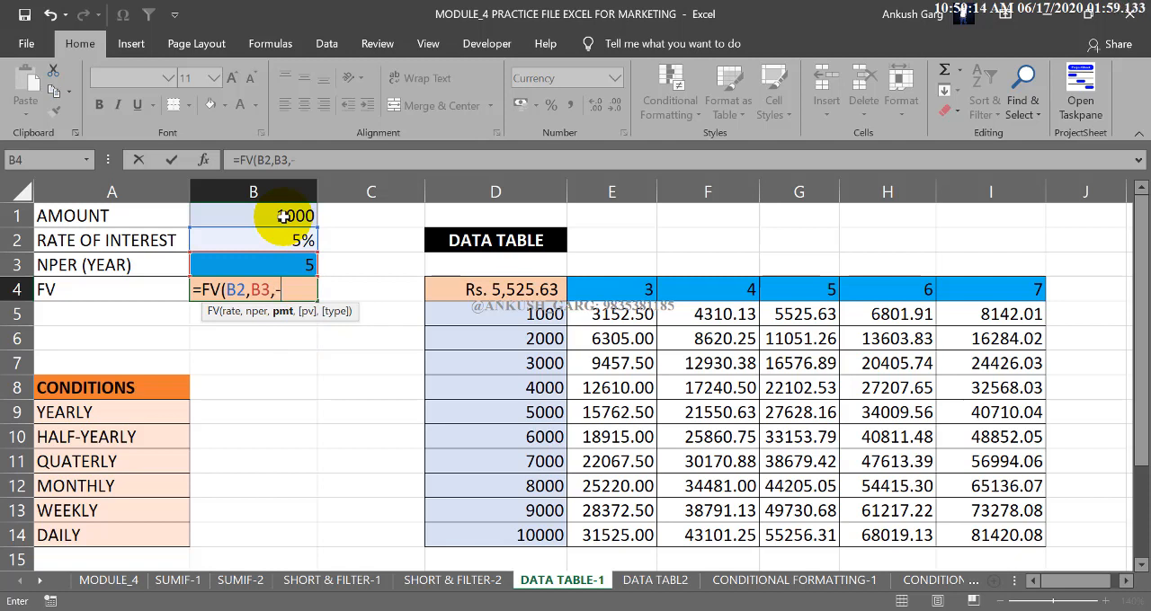
text(-)
click(286, 218)
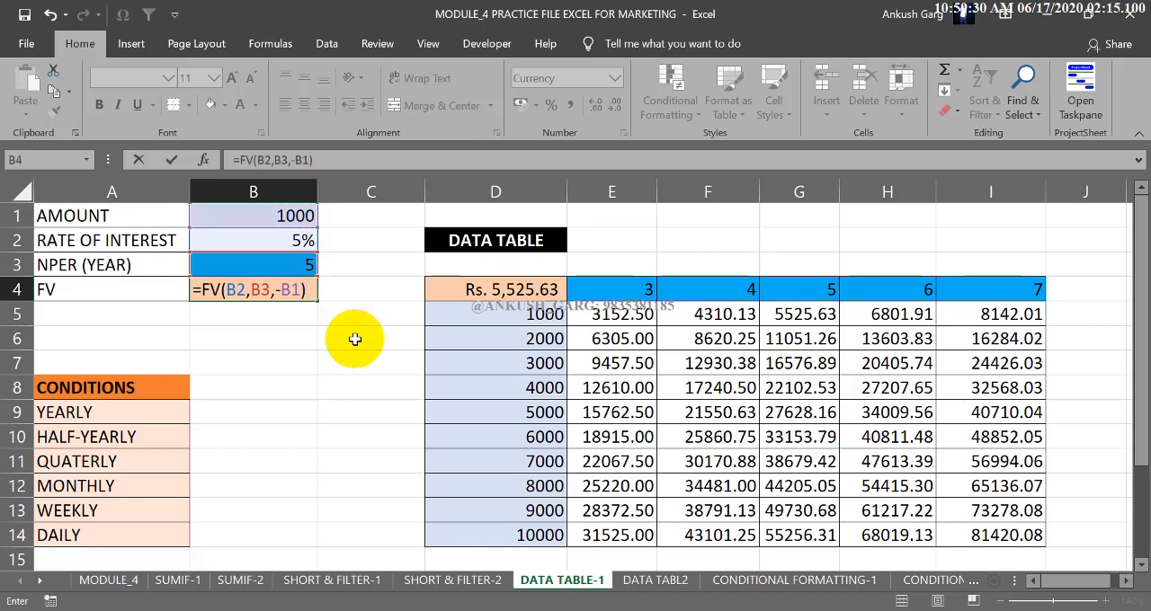
key(Return)
click(294, 298)
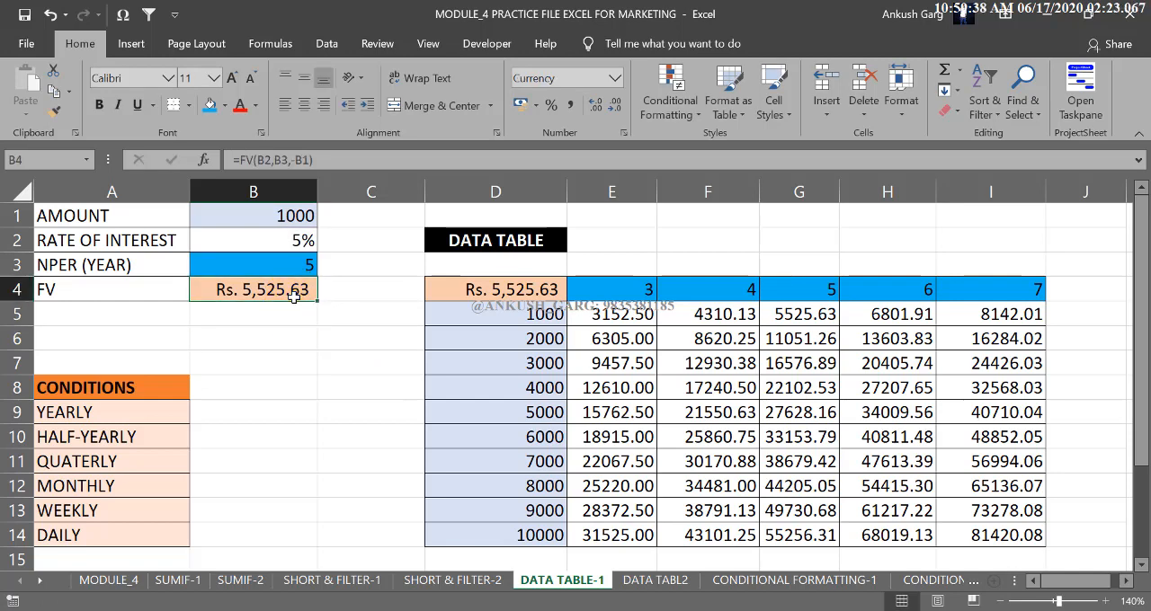
click(275, 264)
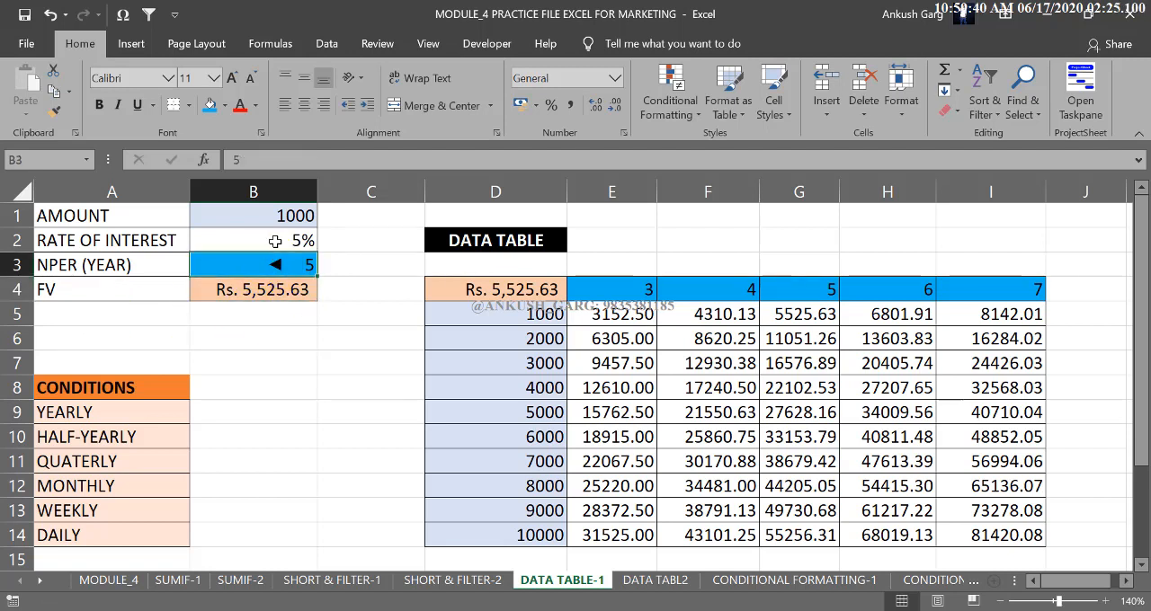
click(281, 218)
click(290, 239)
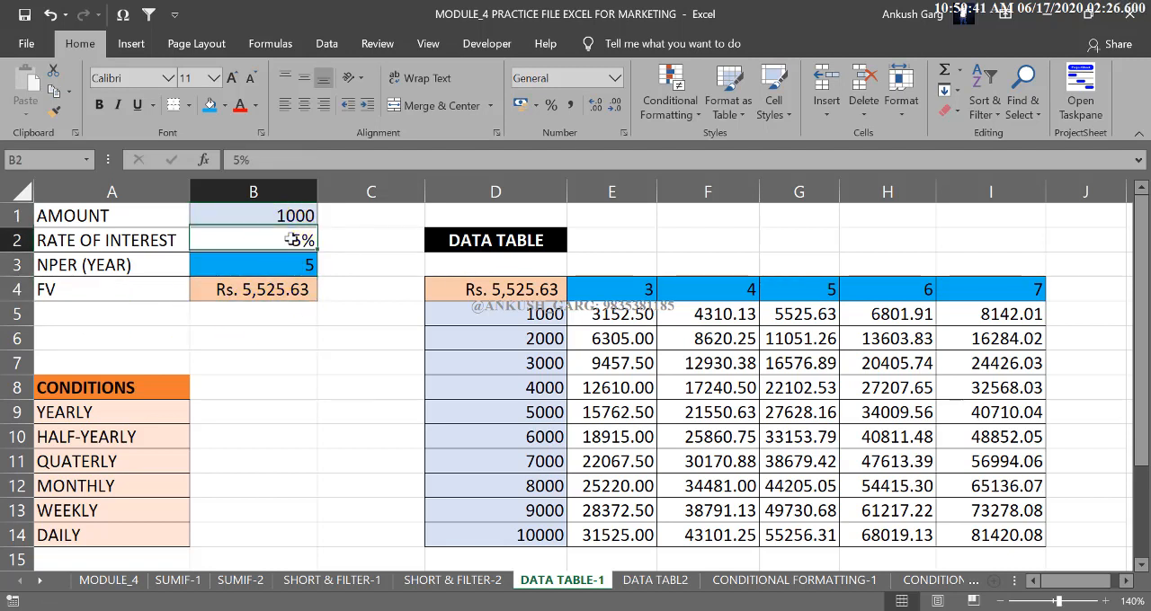
click(283, 299)
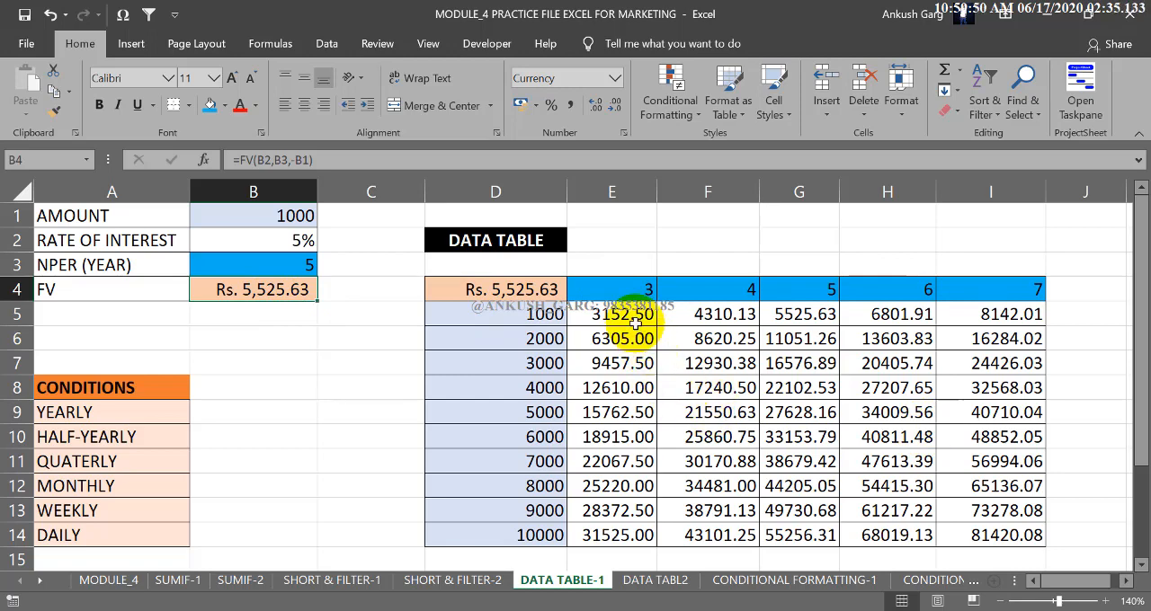
Clear the contents of the whole data table range D4:I14, including its results, amounts, year headings and corner formula.
drag(622, 315, 988, 534)
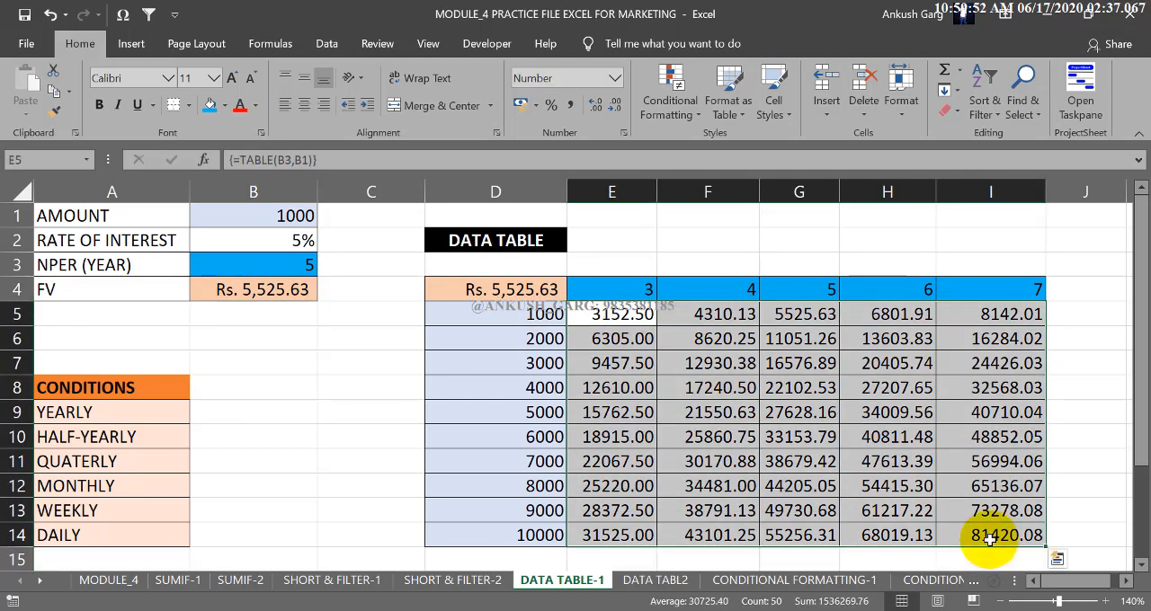
key(Delete)
drag(505, 308, 514, 534)
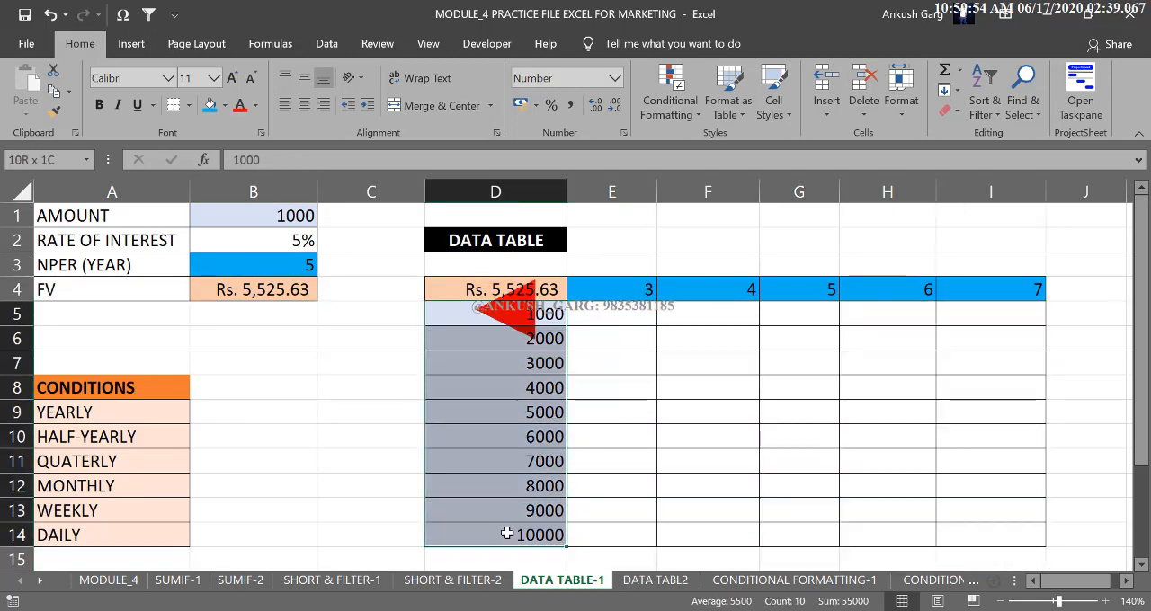
click(505, 289)
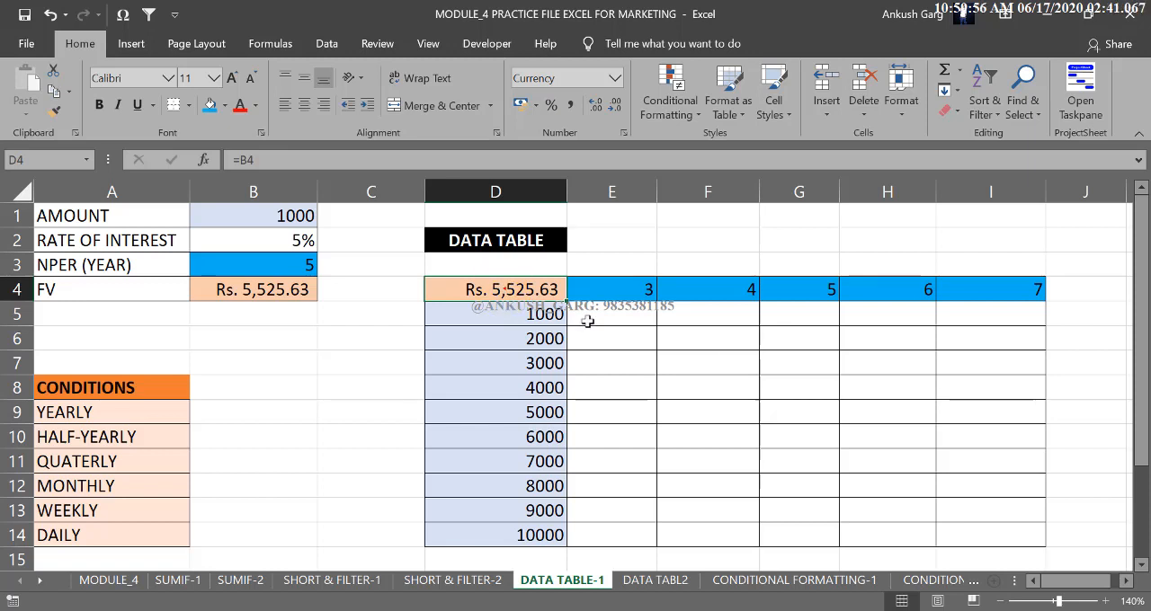
drag(505, 289, 977, 550)
key(Delete)
click(679, 438)
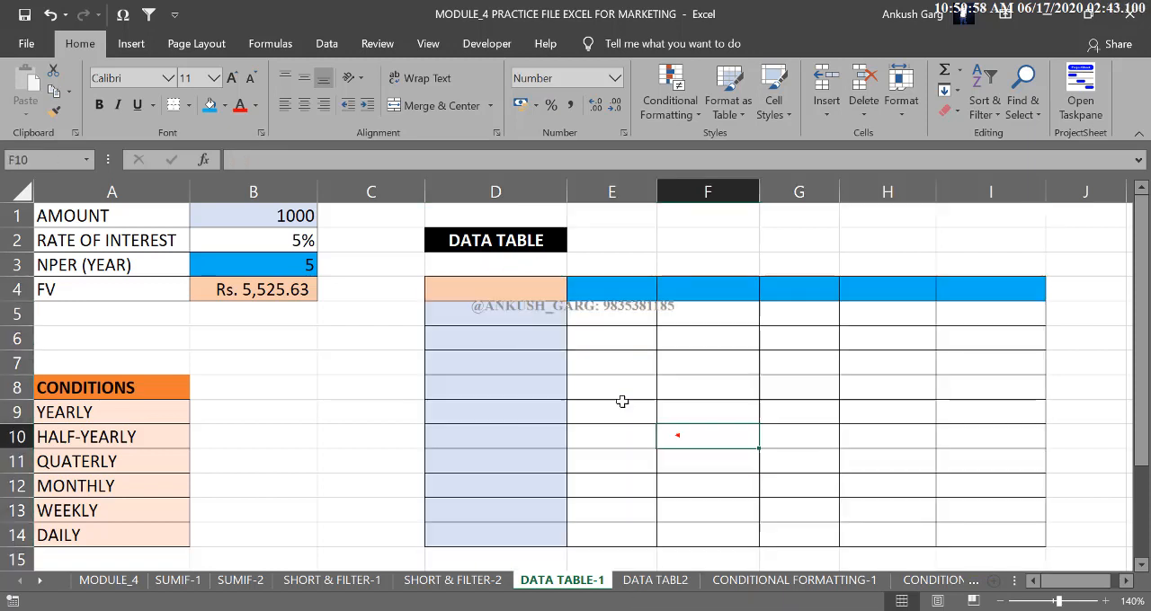
Link the data table's corner cell D4 to the calculated future value with =B4.
click(526, 285)
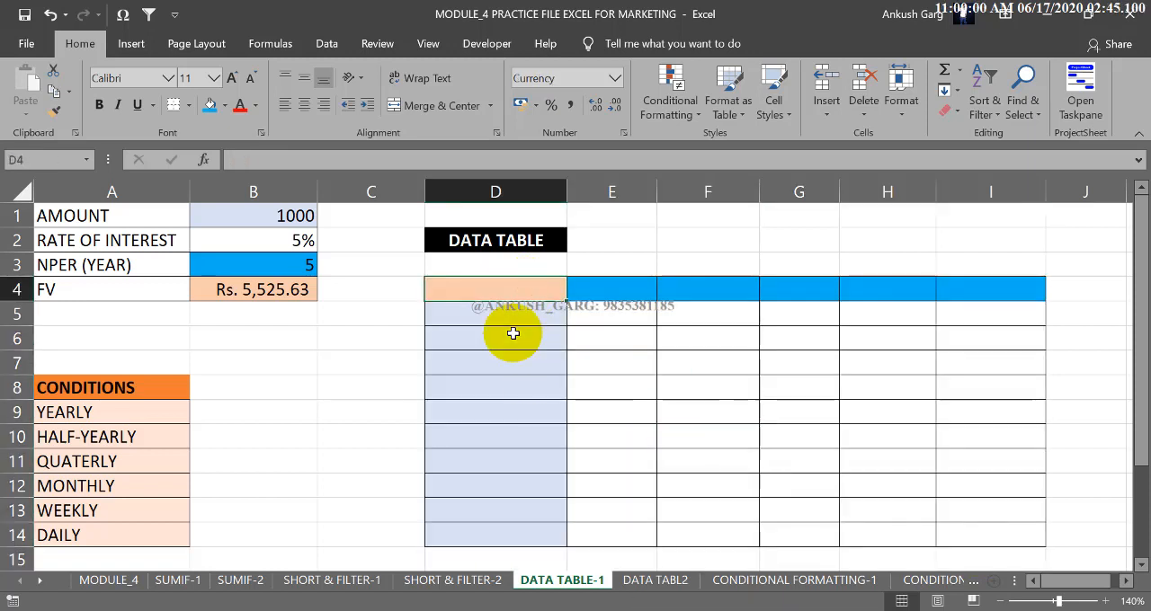
text(=)
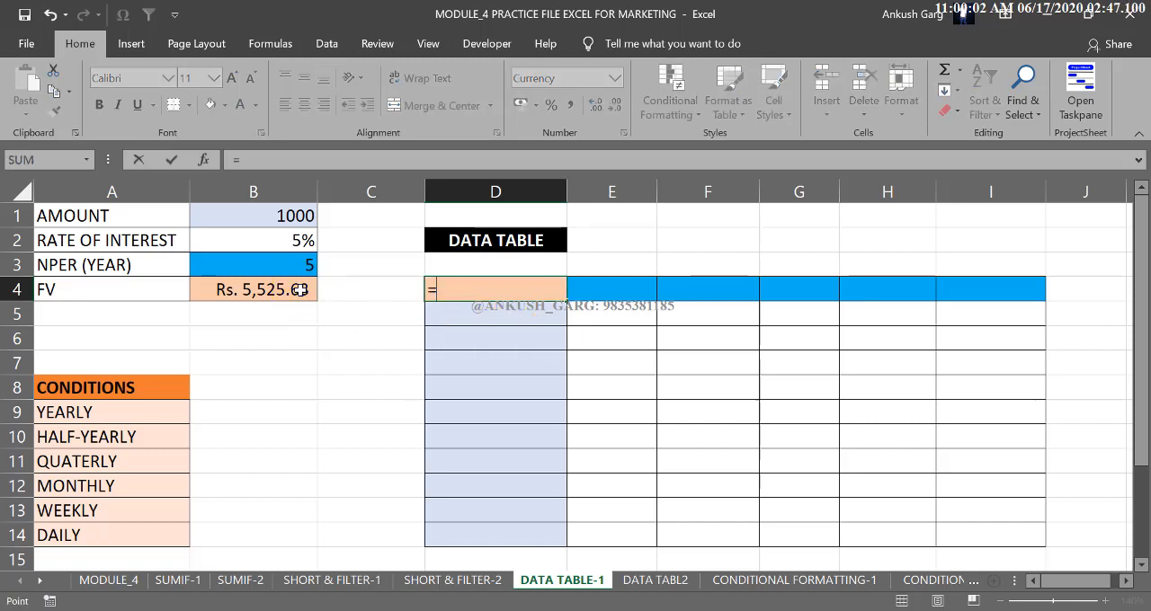
click(292, 290)
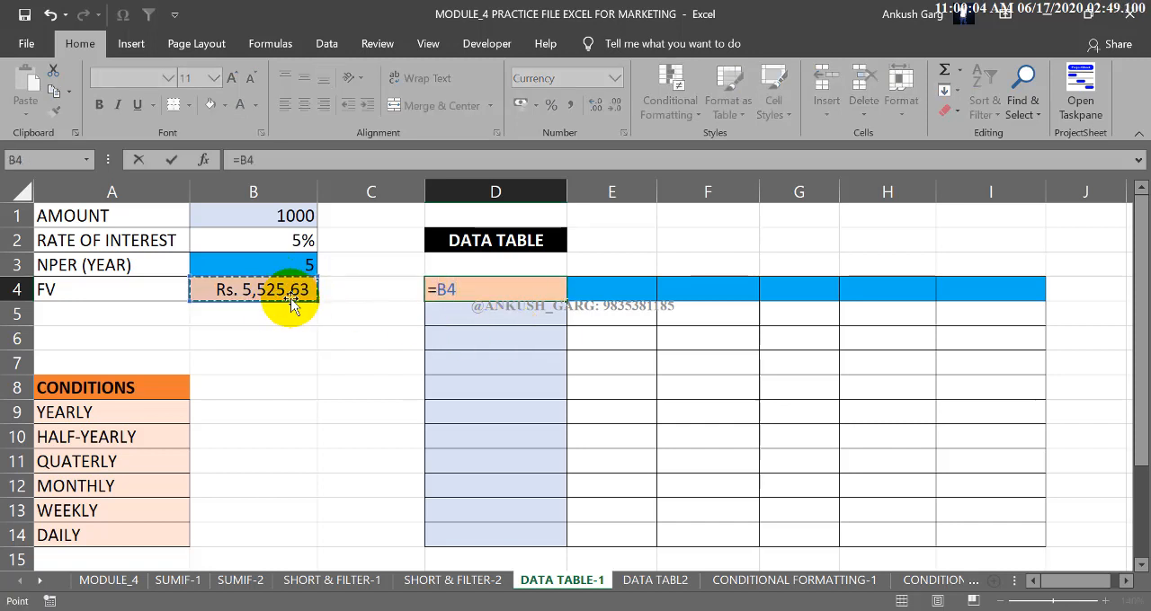
key(Return)
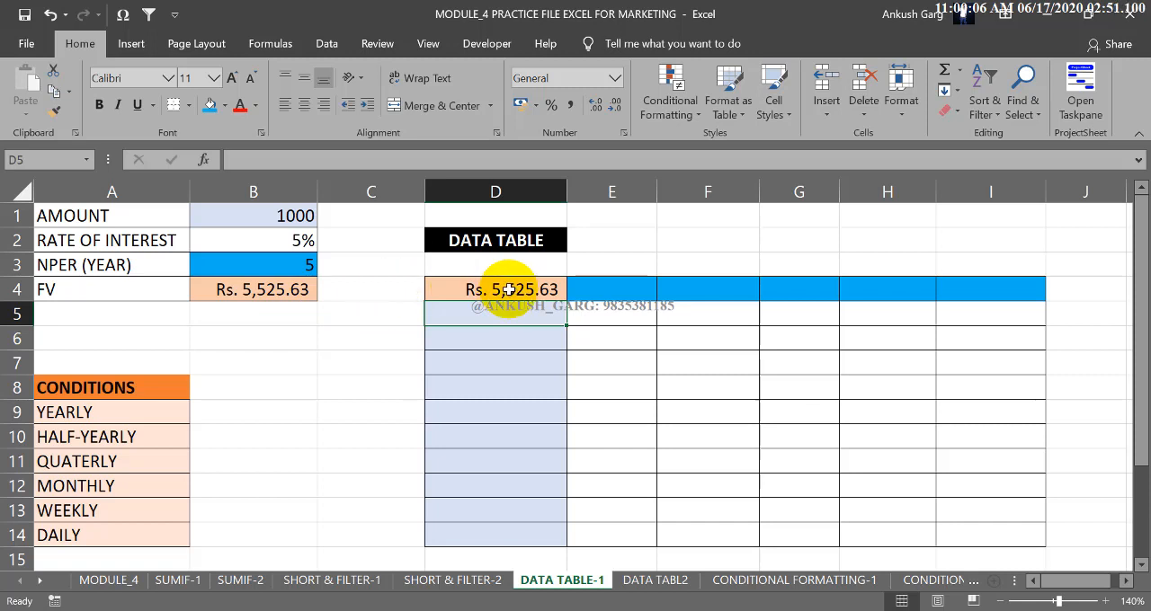
click(616, 290)
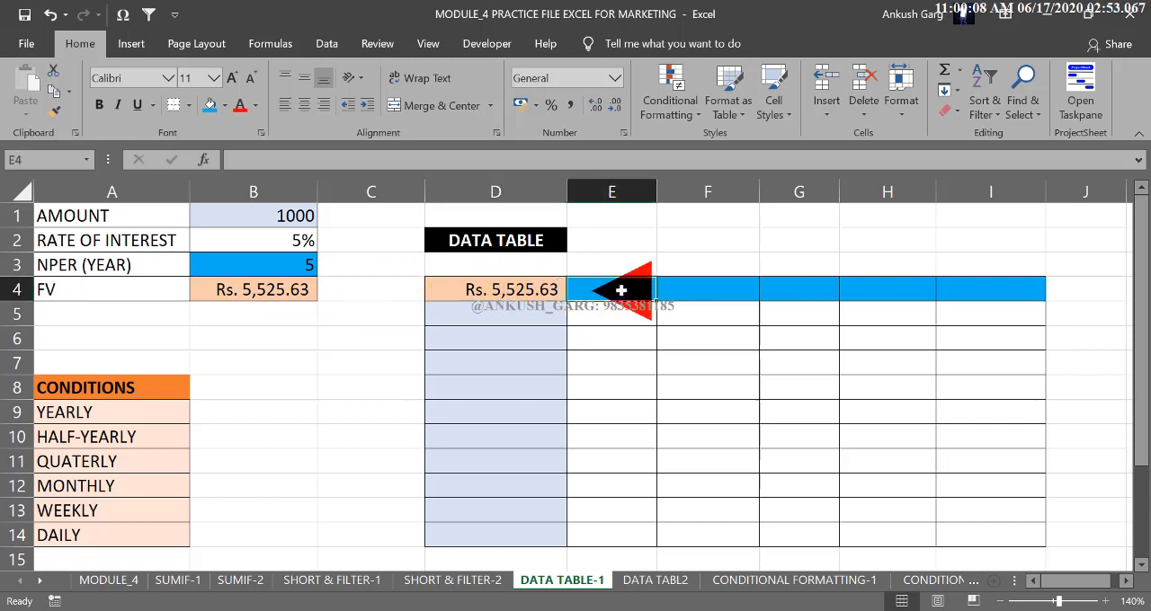
drag(307, 223, 298, 263)
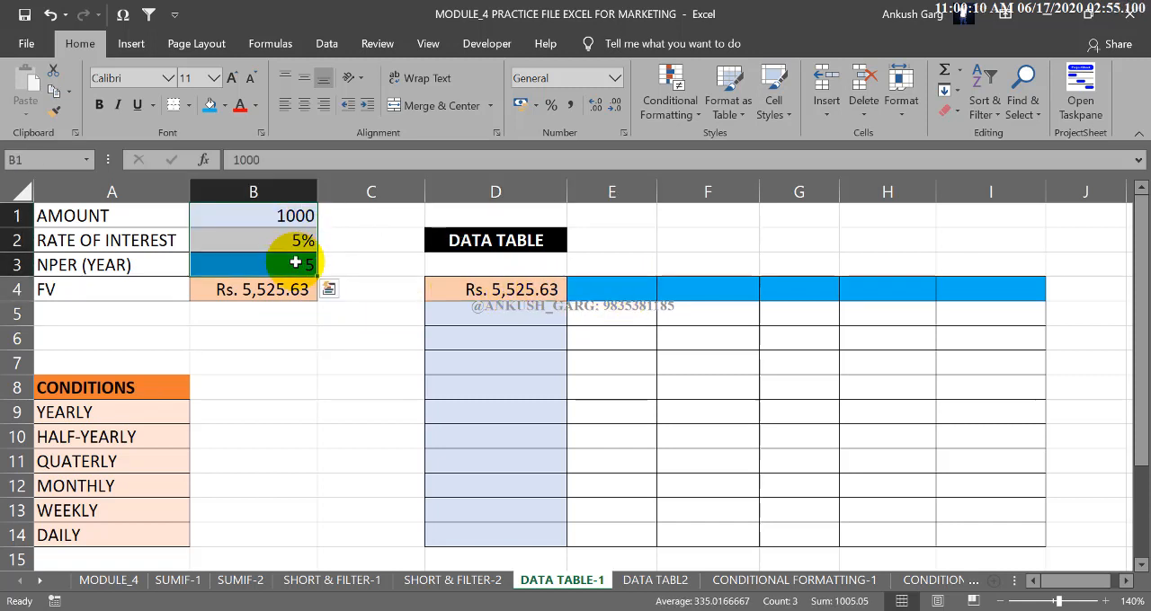
Check the rate of interest, number of years and amount input cells B2, B3 and B1.
click(285, 241)
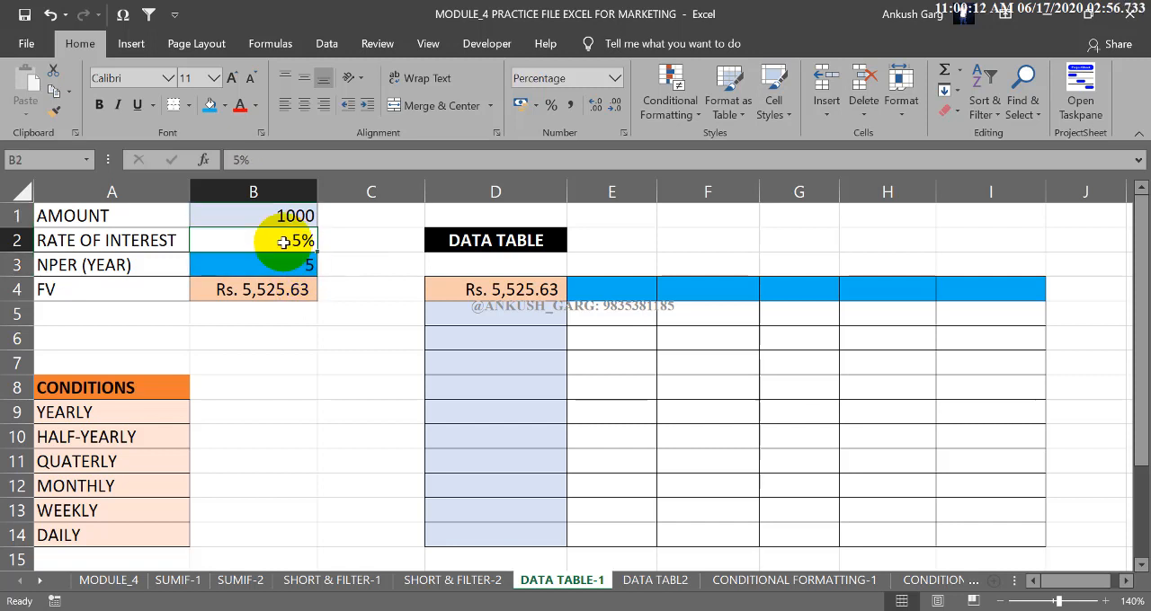
click(287, 262)
click(290, 217)
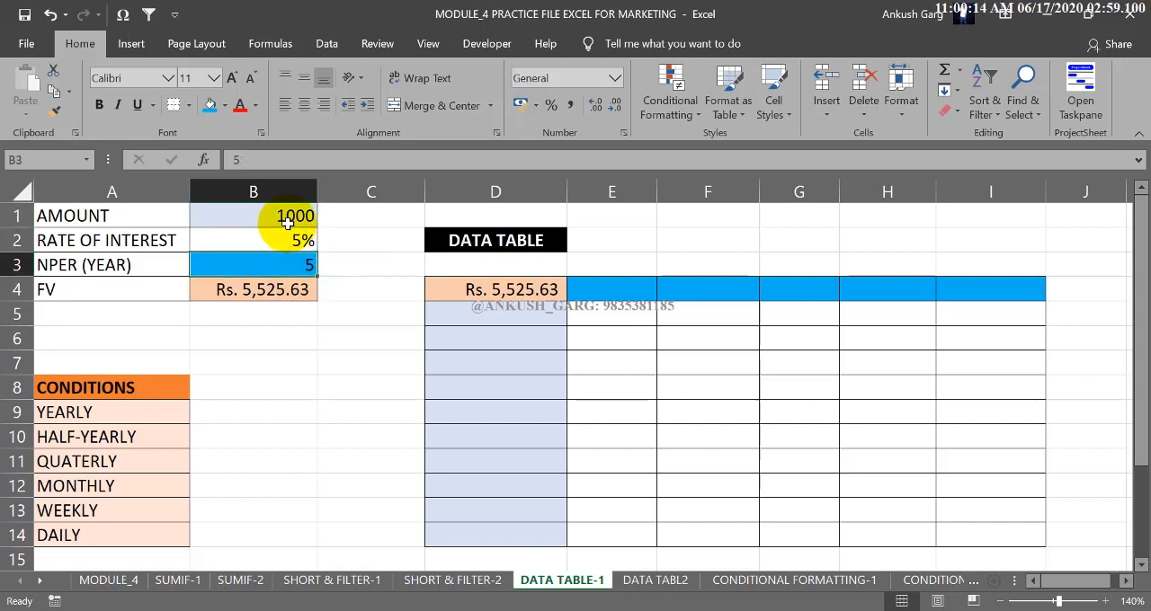
Enter 1000 and 2000 in D5:D6 and extend the series through D14 to fill deposit amounts up to 10000.
click(481, 319)
text(1000)
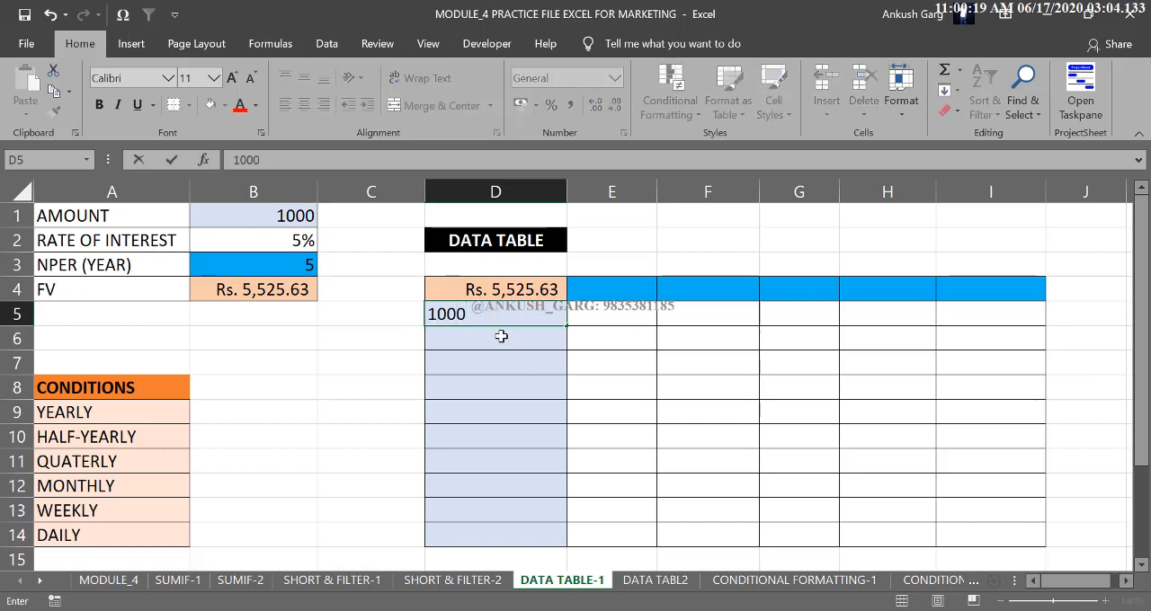
key(ctrl+Return)
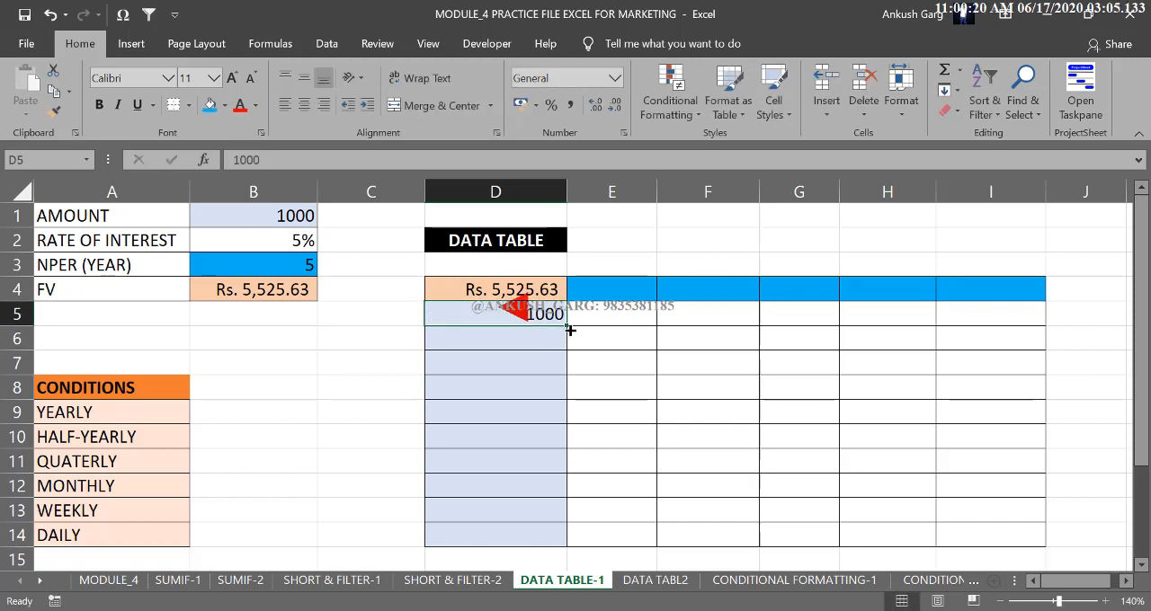
click(550, 338)
text(2)
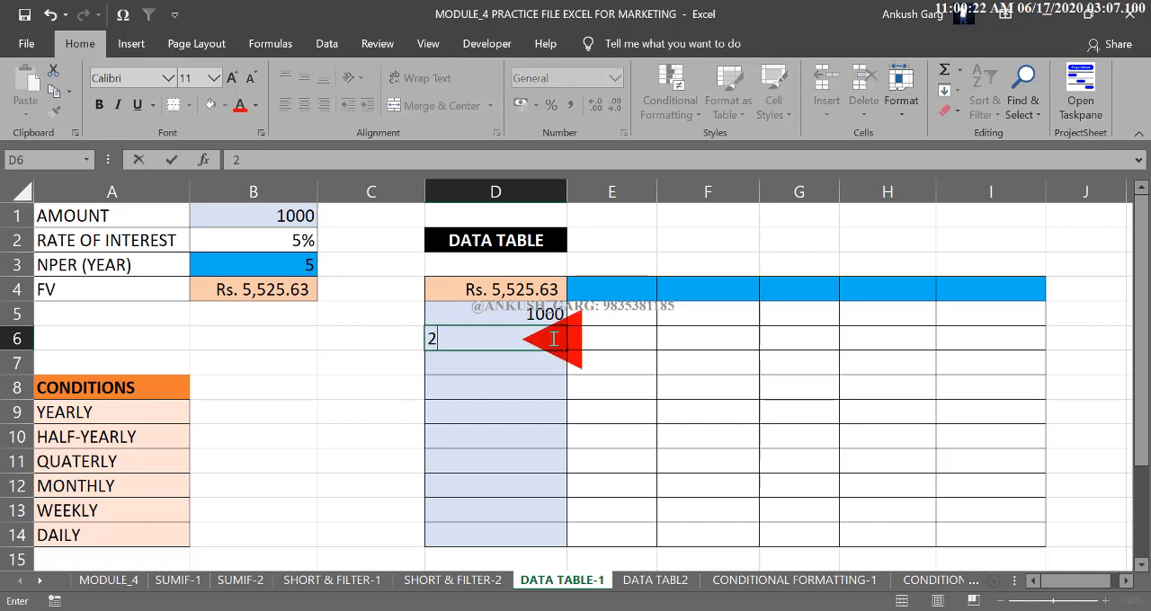
text(000)
key(Return)
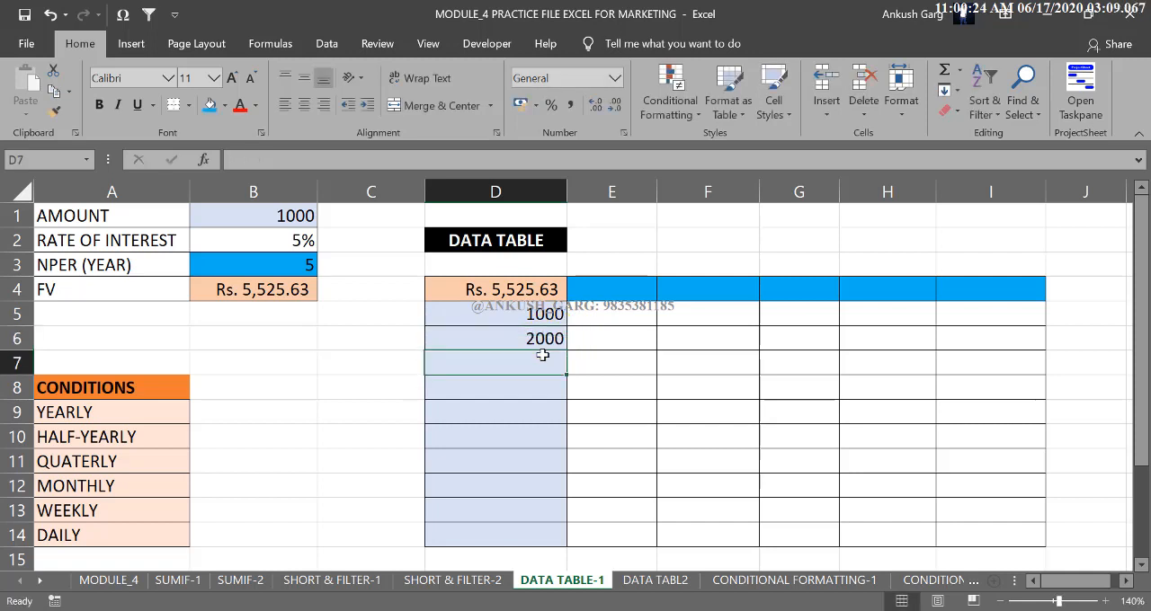
drag(540, 314, 567, 547)
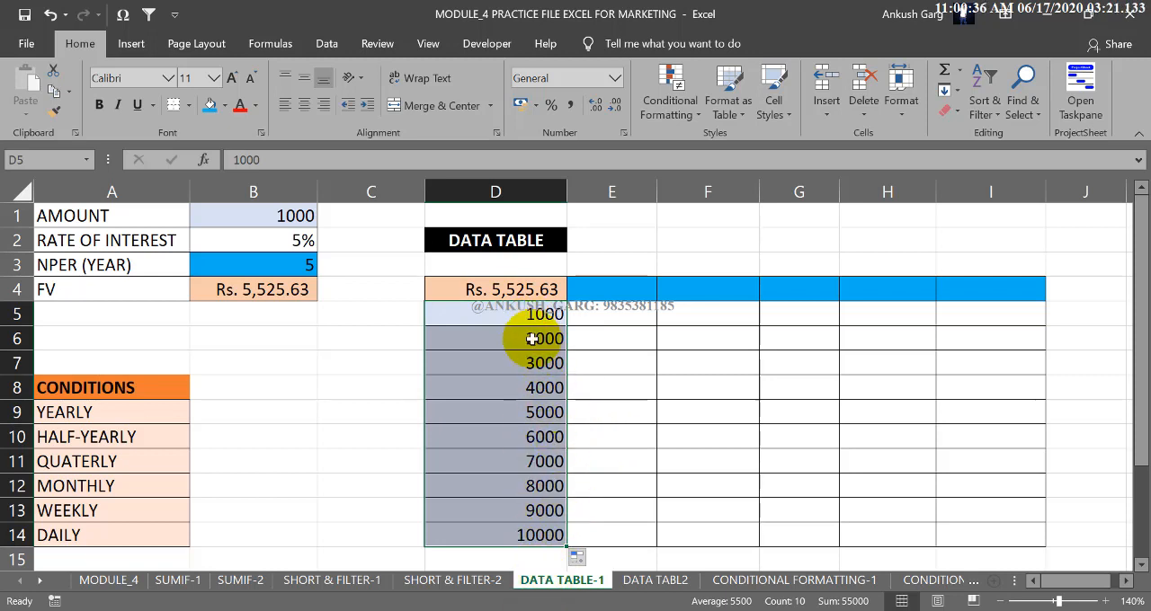
Enter the year headings 3, 4, 5, 7 and 10 across the data table's top row, cells E4:I4.
click(617, 295)
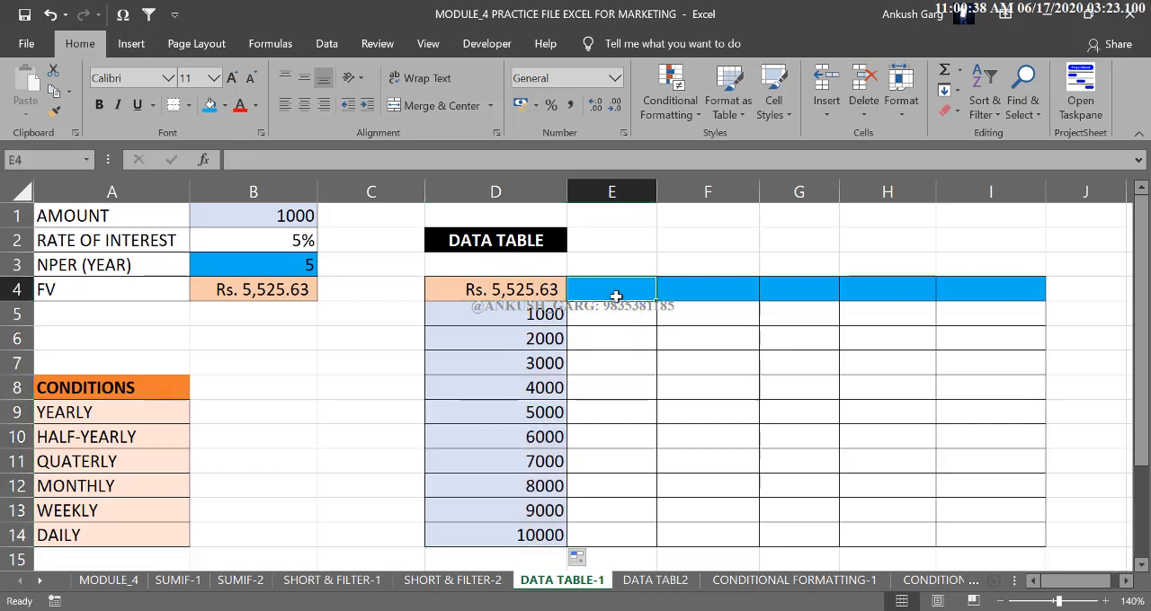
text(3)
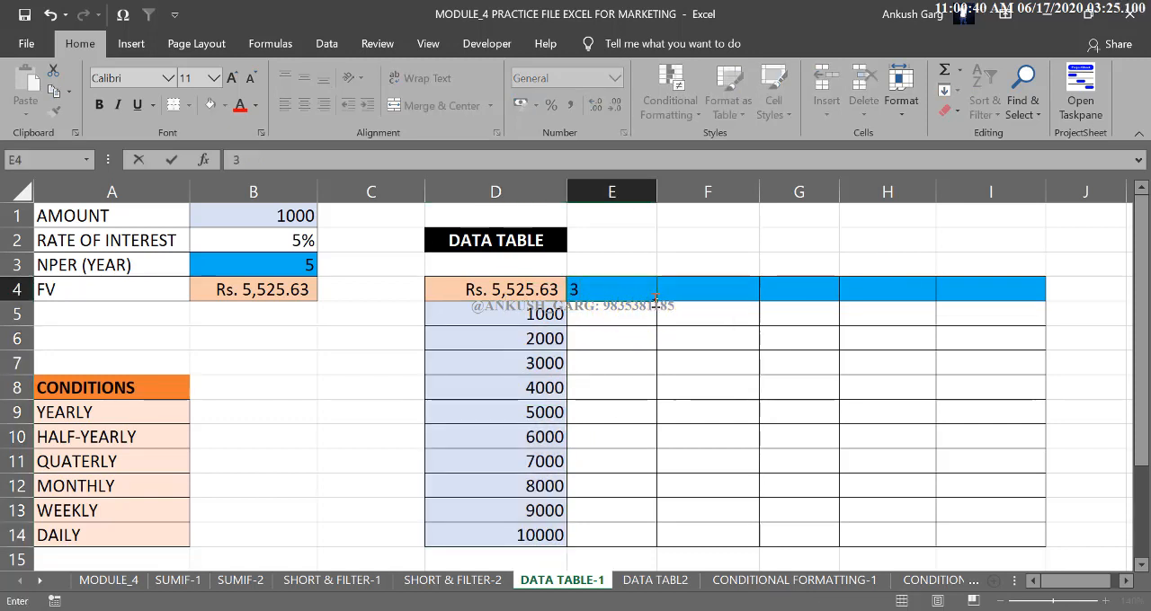
click(686, 292)
text(4)
click(769, 290)
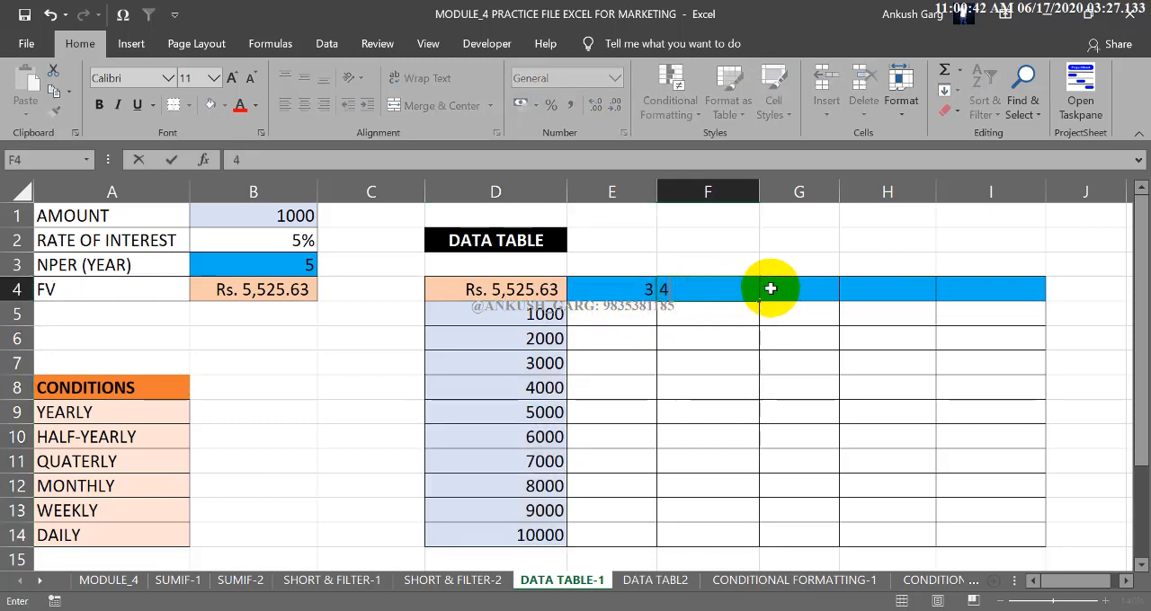
text(5)
click(901, 286)
text(7)
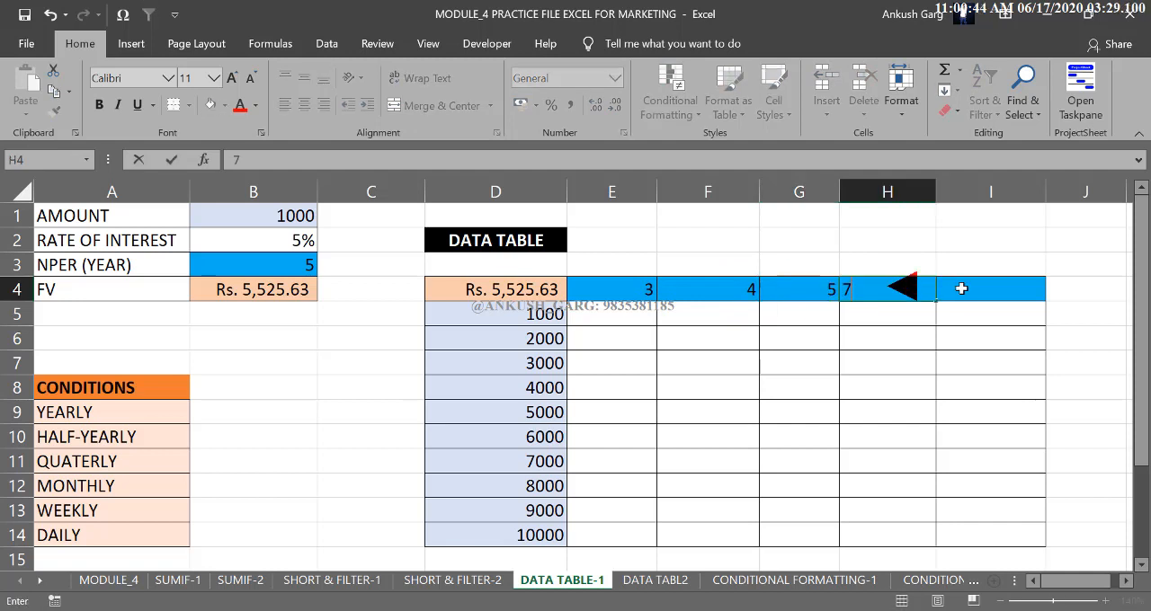
click(958, 287)
text(10)
click(902, 259)
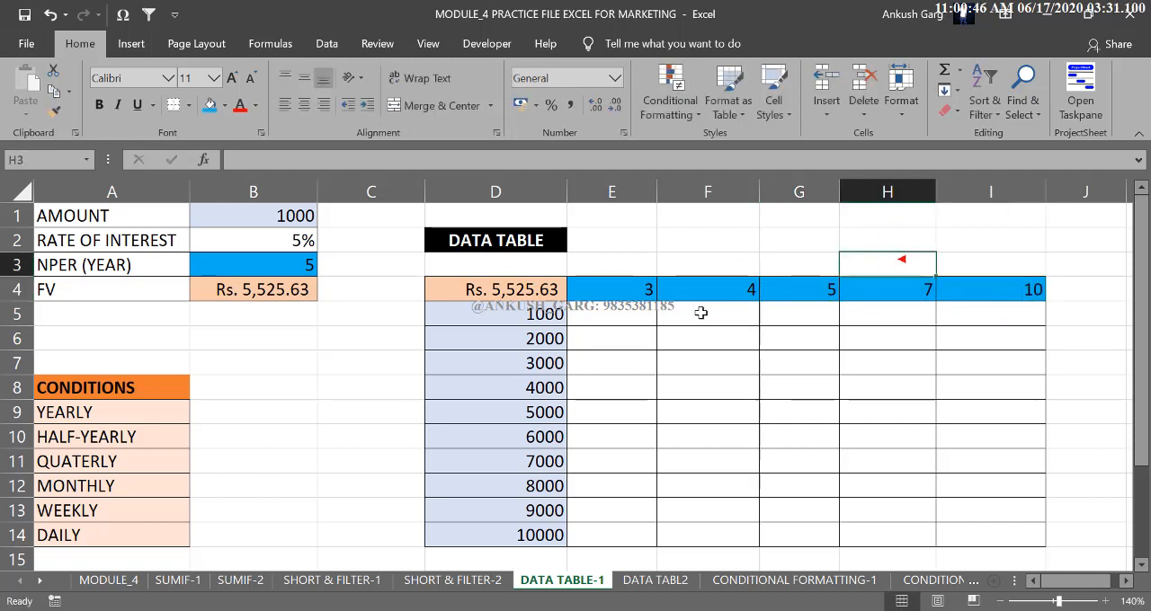
drag(636, 290, 1027, 291)
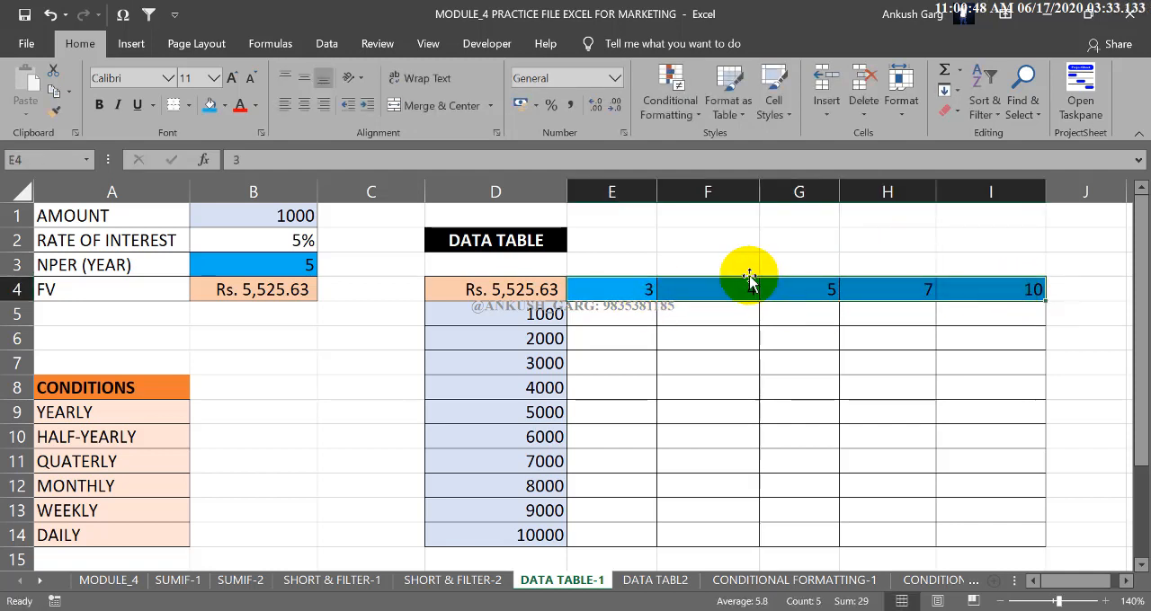
Re-enter the data table's corner formula in D4 as =B4, linking it to the future value.
click(530, 290)
drag(528, 289, 989, 531)
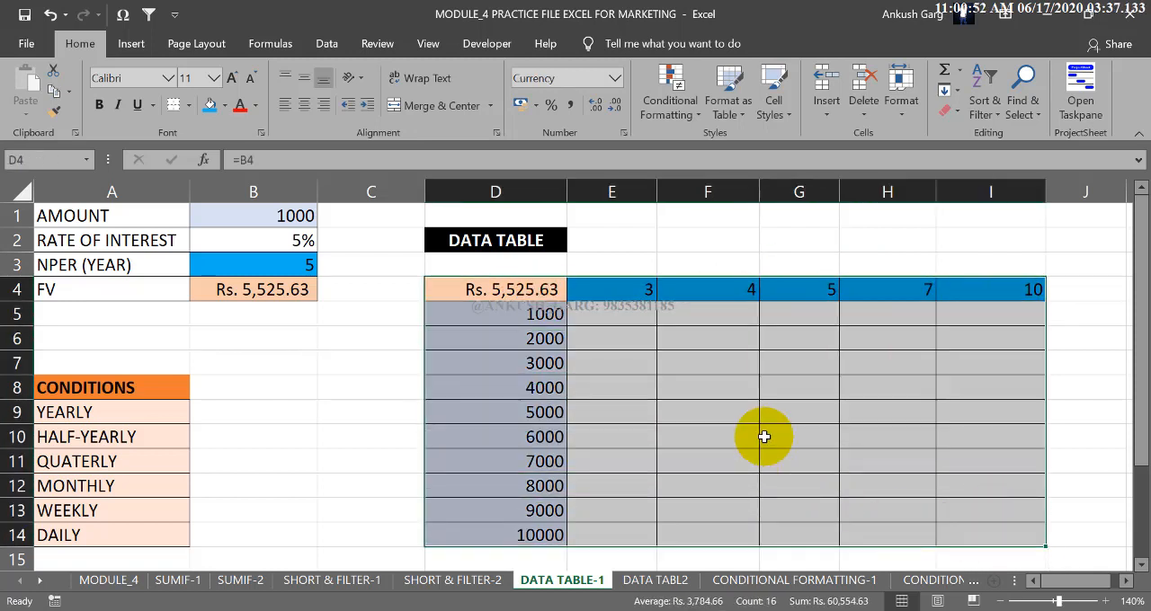
click(514, 292)
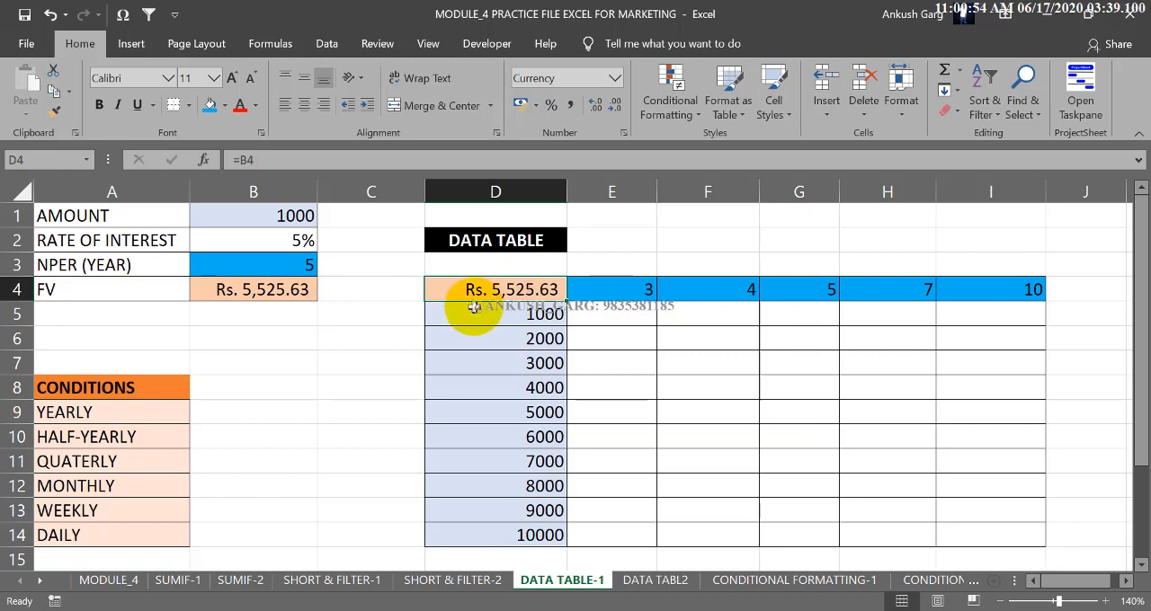
text(=)
click(300, 293)
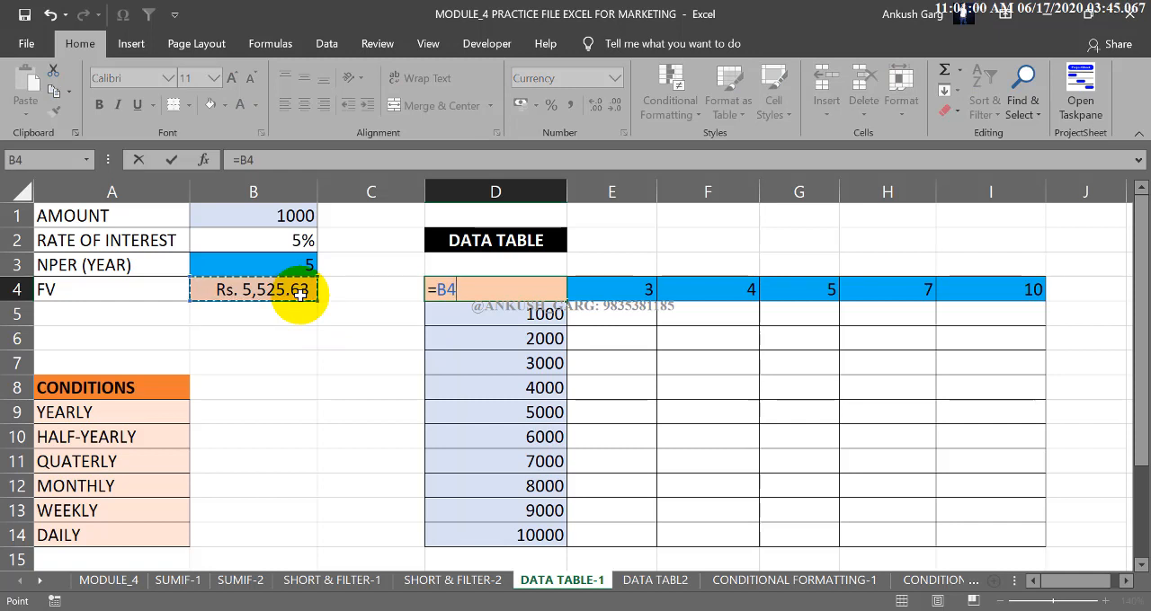
key(Return)
Create a What-If data table over D4:I14 with $B$3 as the row input cell and $B$1 as the column input cell.
drag(558, 288, 981, 527)
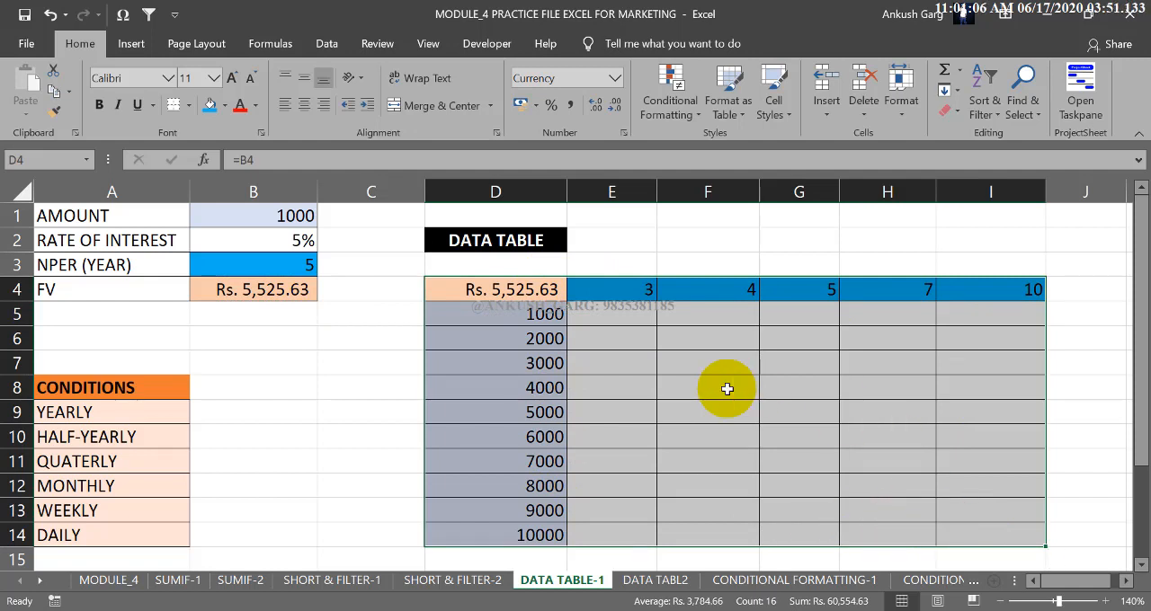
click(338, 52)
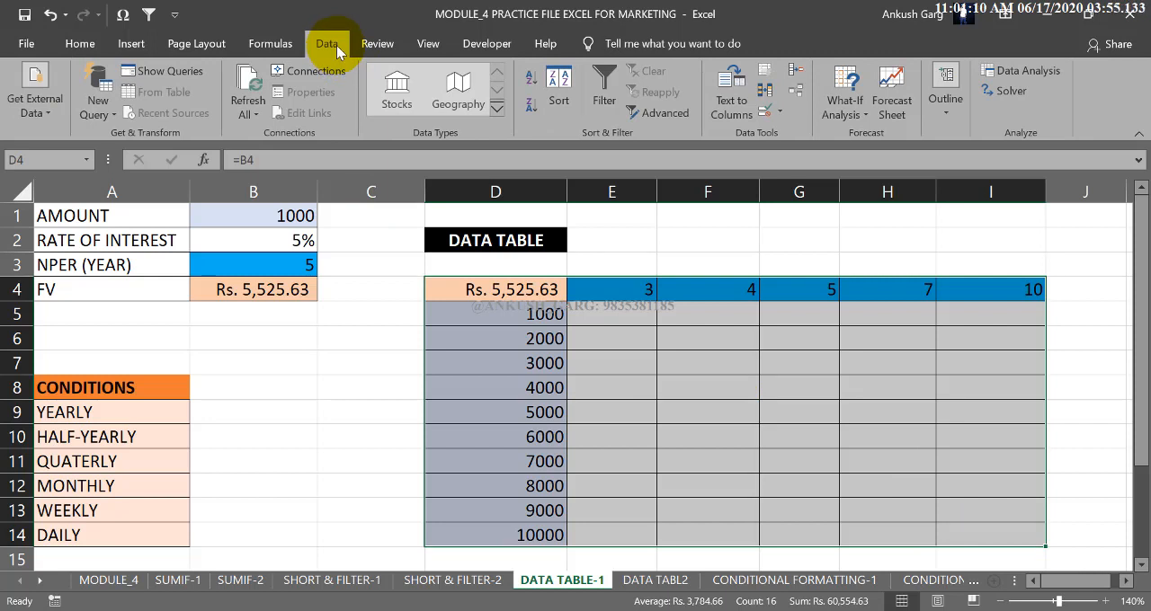
click(849, 115)
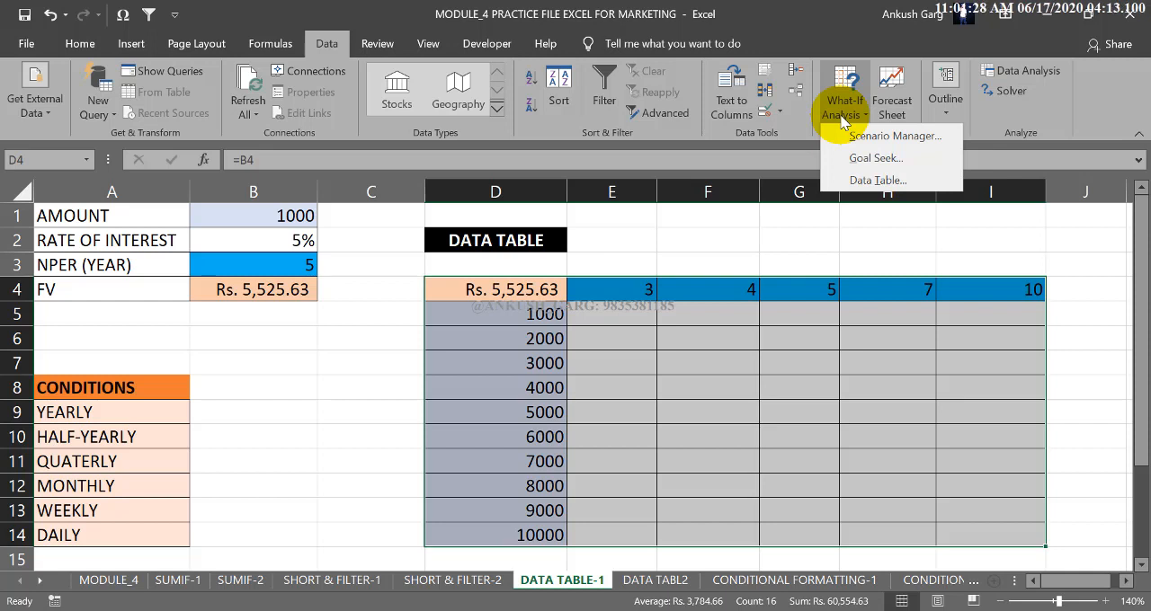
click(877, 178)
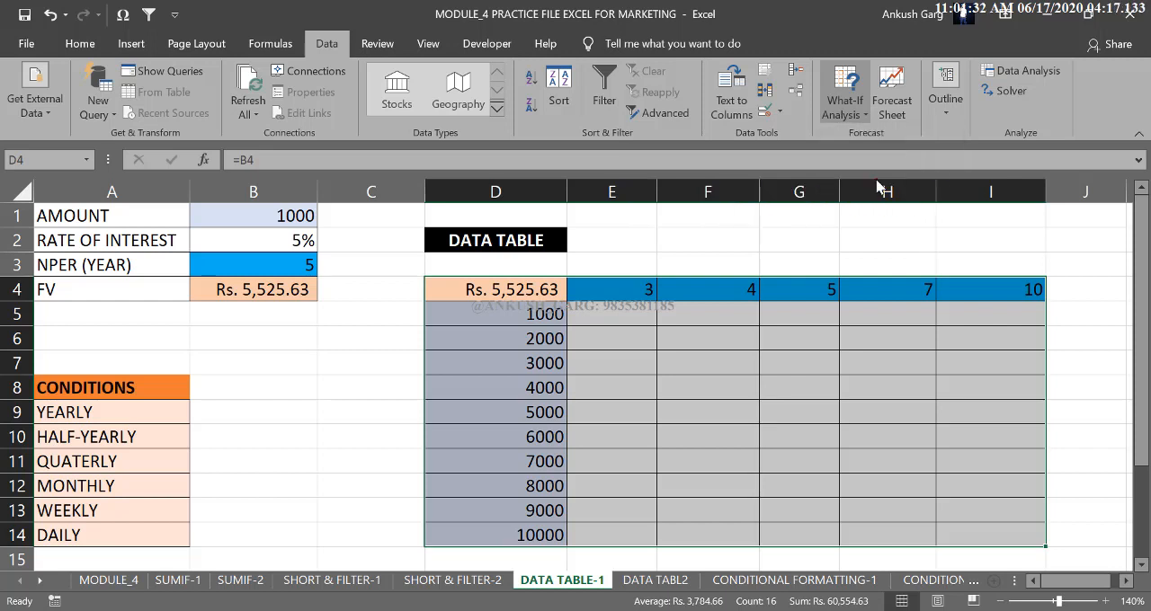
drag(772, 217, 757, 171)
click(779, 183)
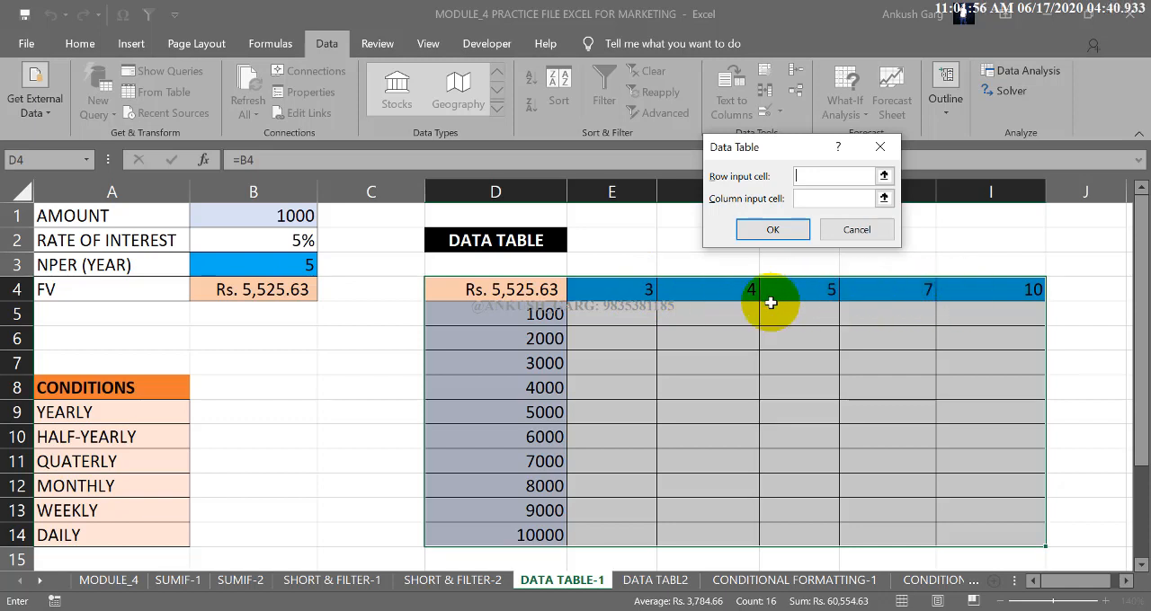
click(285, 263)
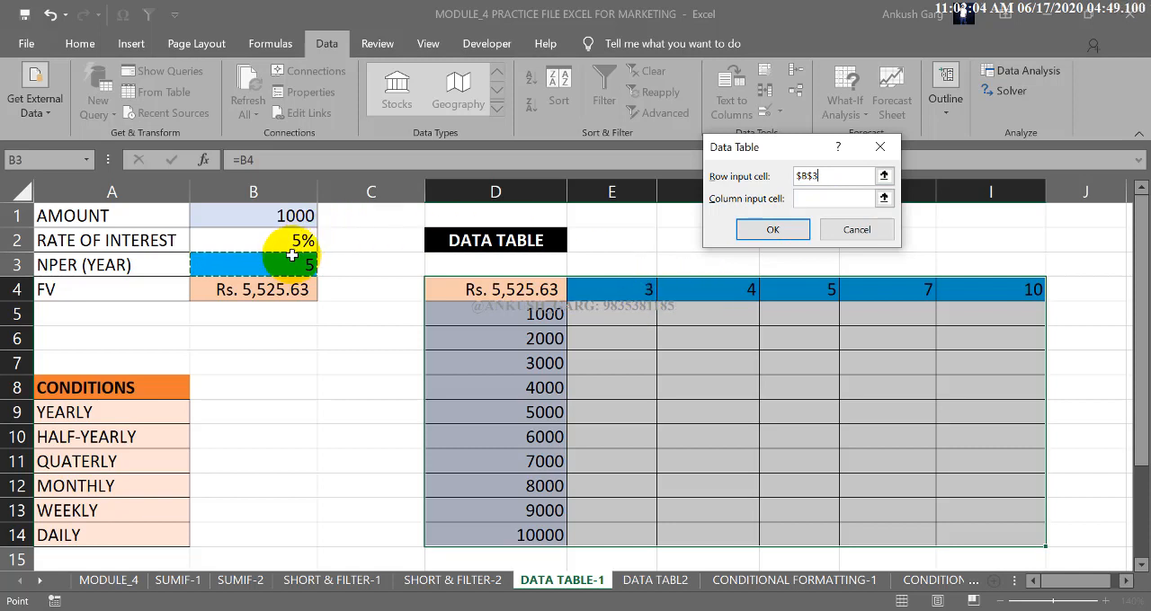
click(802, 198)
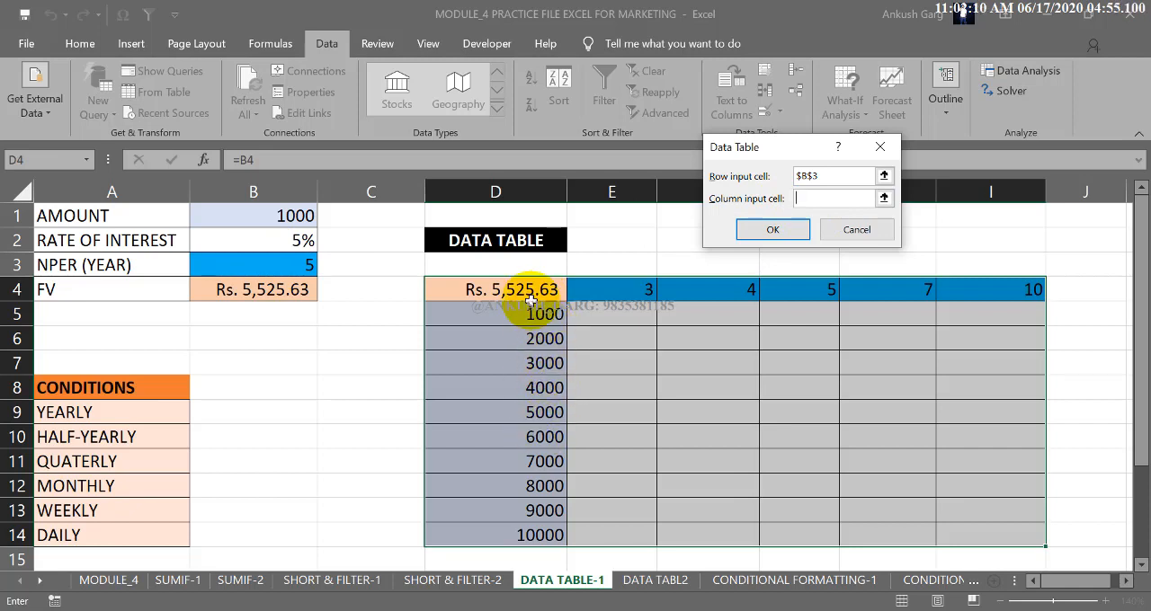
click(296, 217)
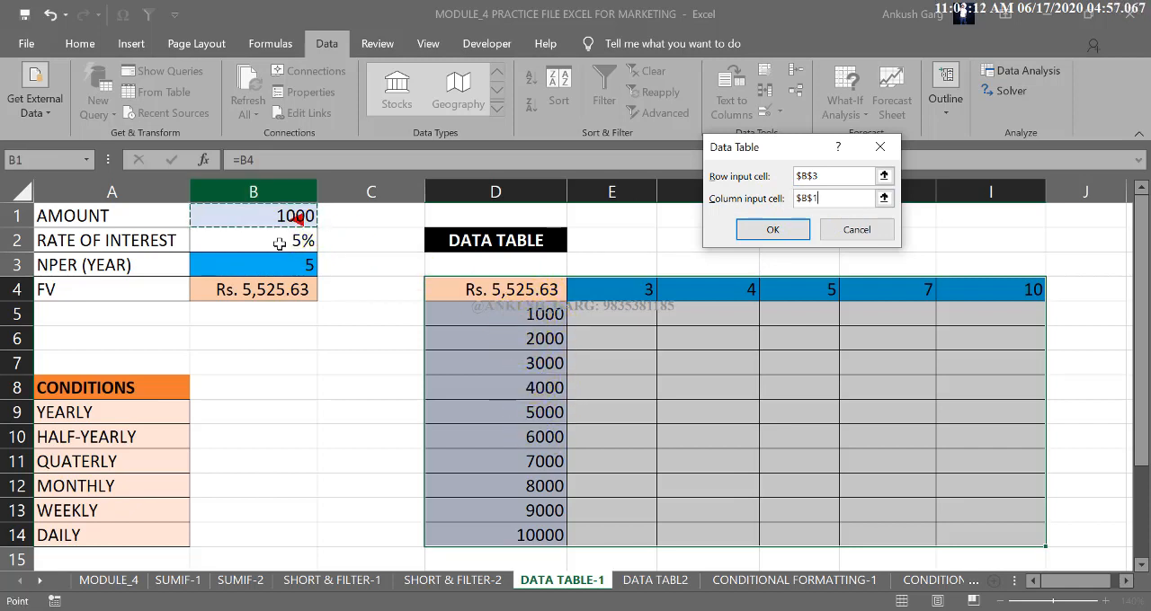
click(296, 216)
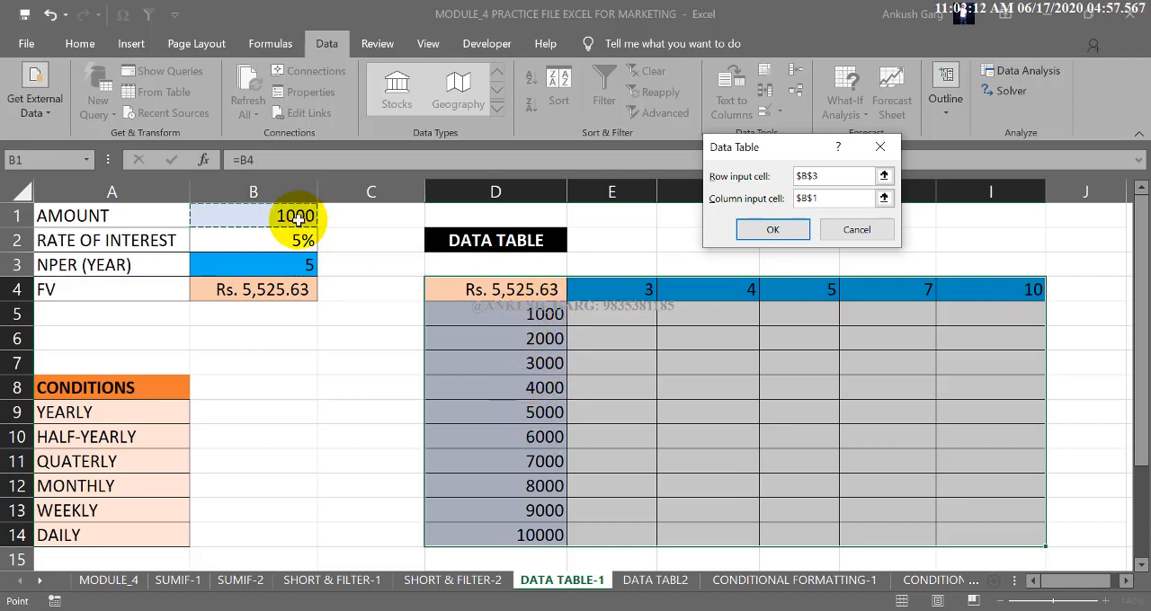
click(770, 228)
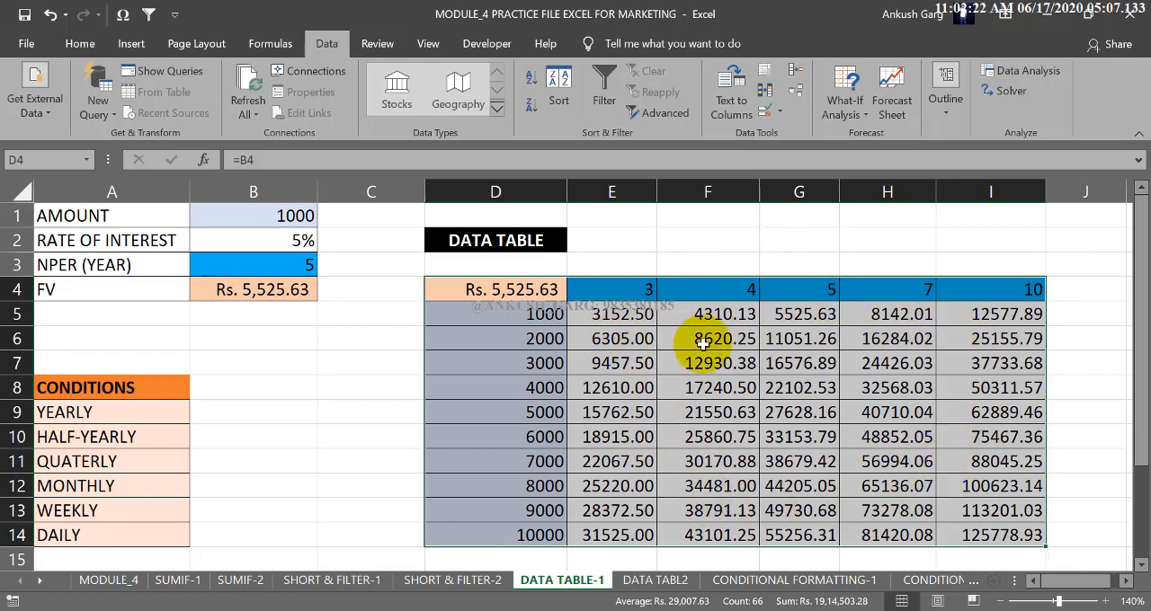
Check the data table's result in G5 for a deposit of 1000 over 5 years against its amount and year headings.
click(539, 313)
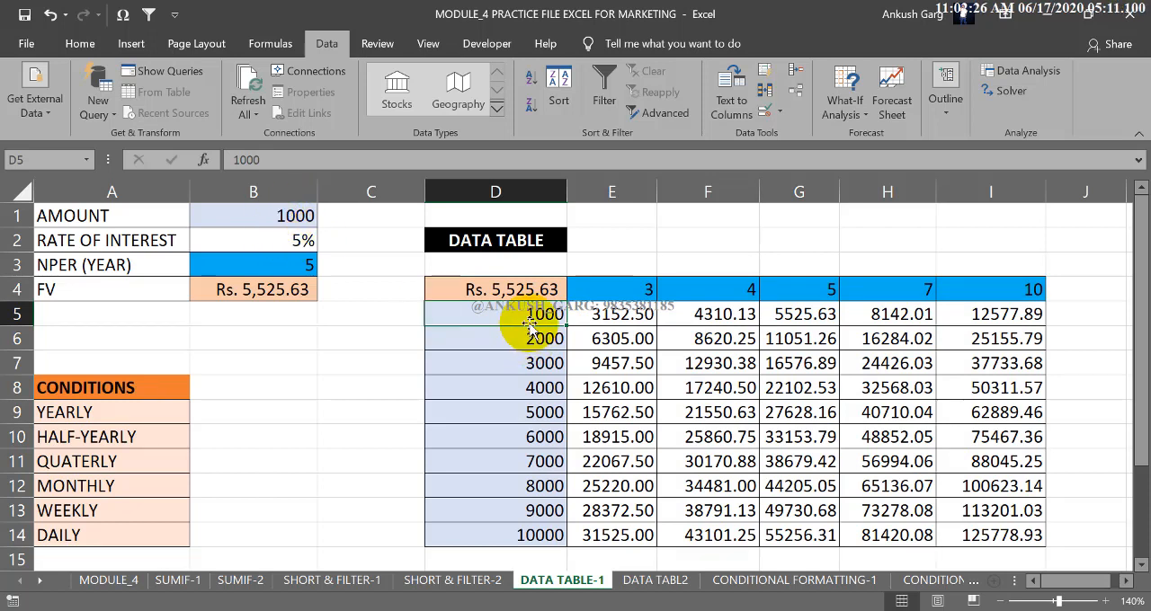
click(818, 289)
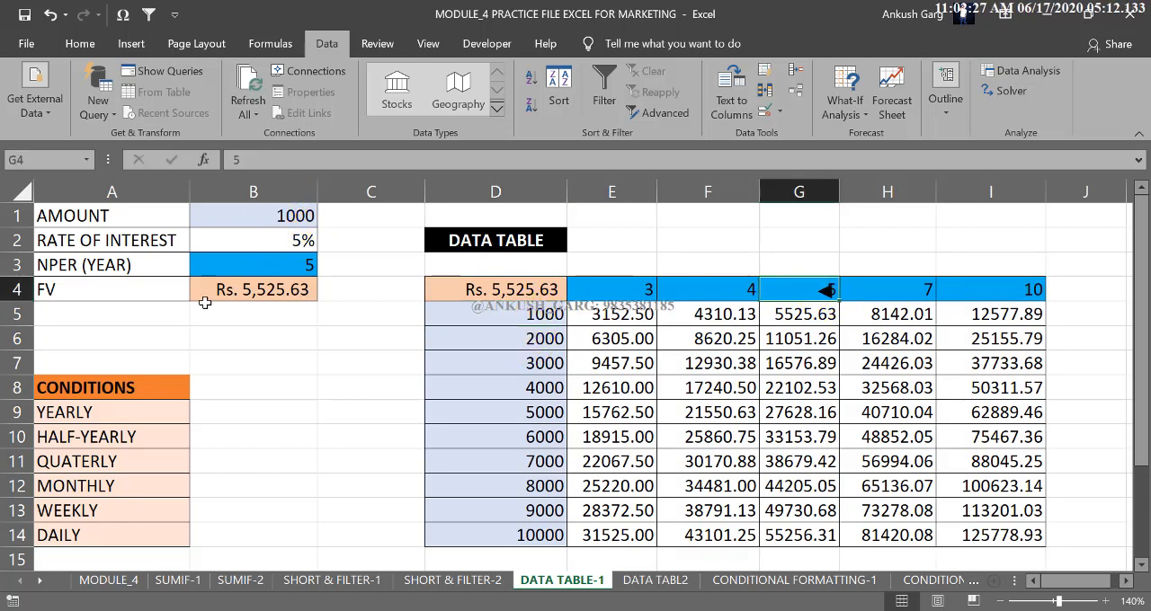
click(533, 313)
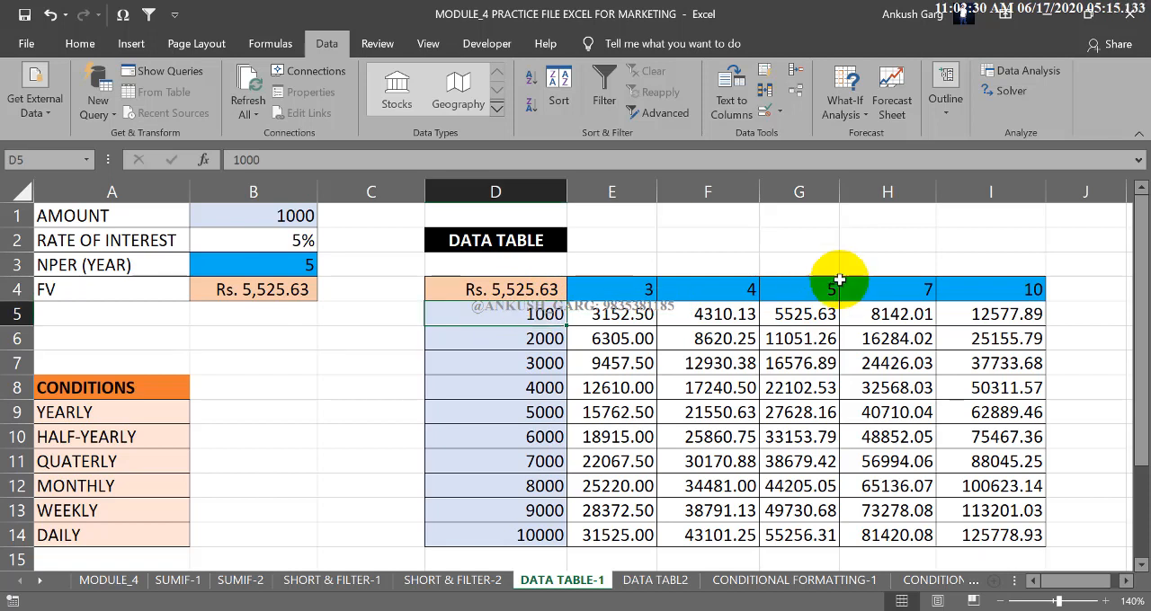
click(825, 288)
click(805, 317)
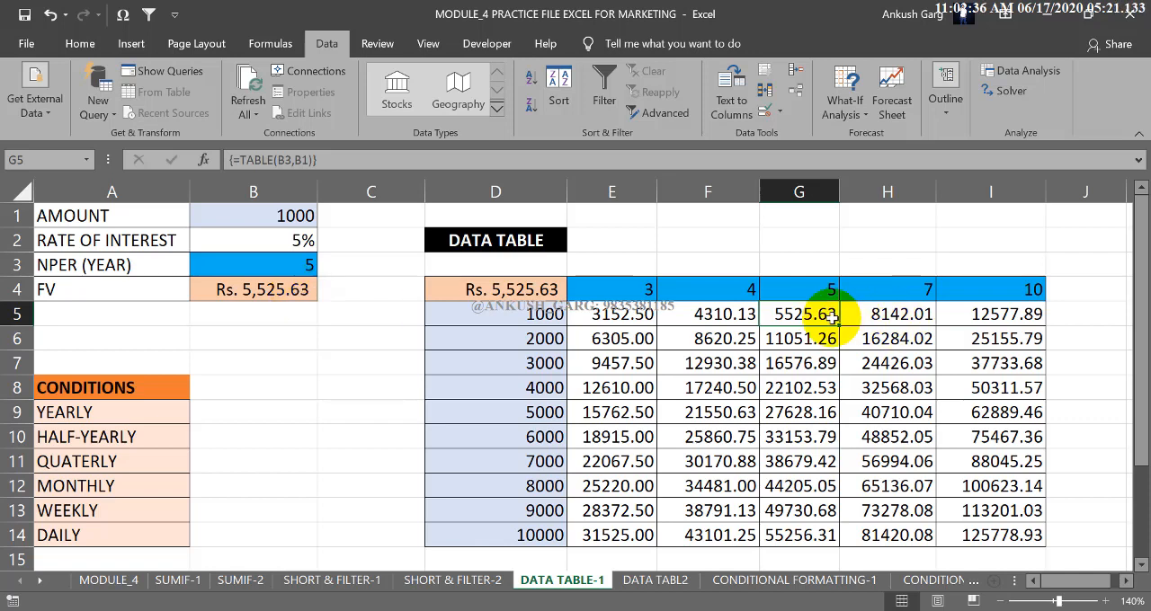
ctrl+click(782, 313)
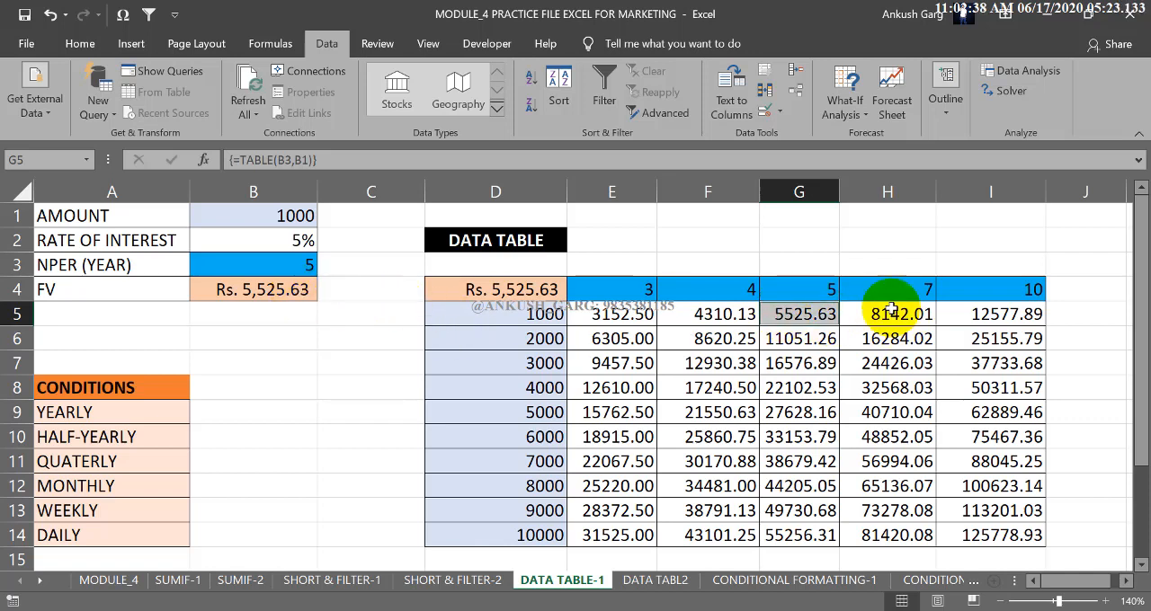
click(781, 262)
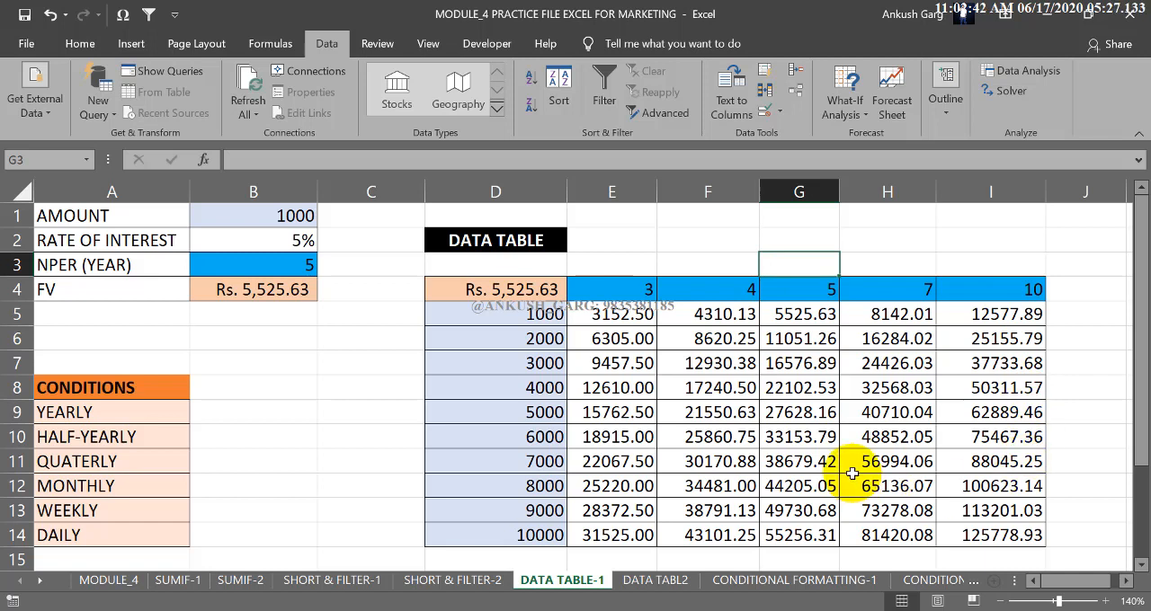
Check the data table's result in H9 for a deposit of 5000 over 7 years.
click(917, 289)
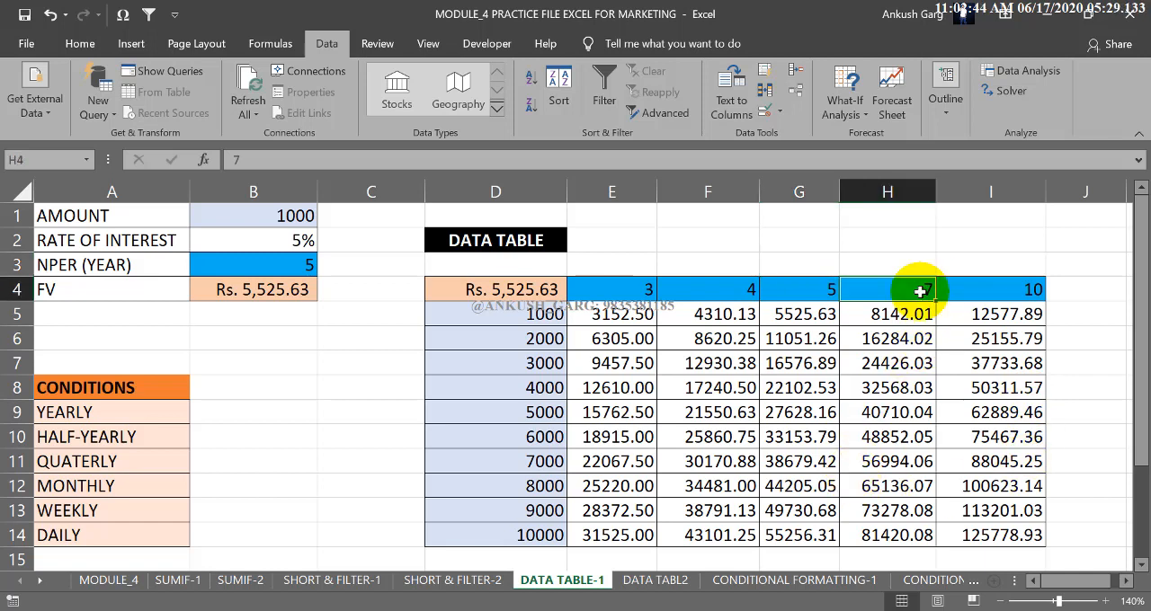
click(550, 412)
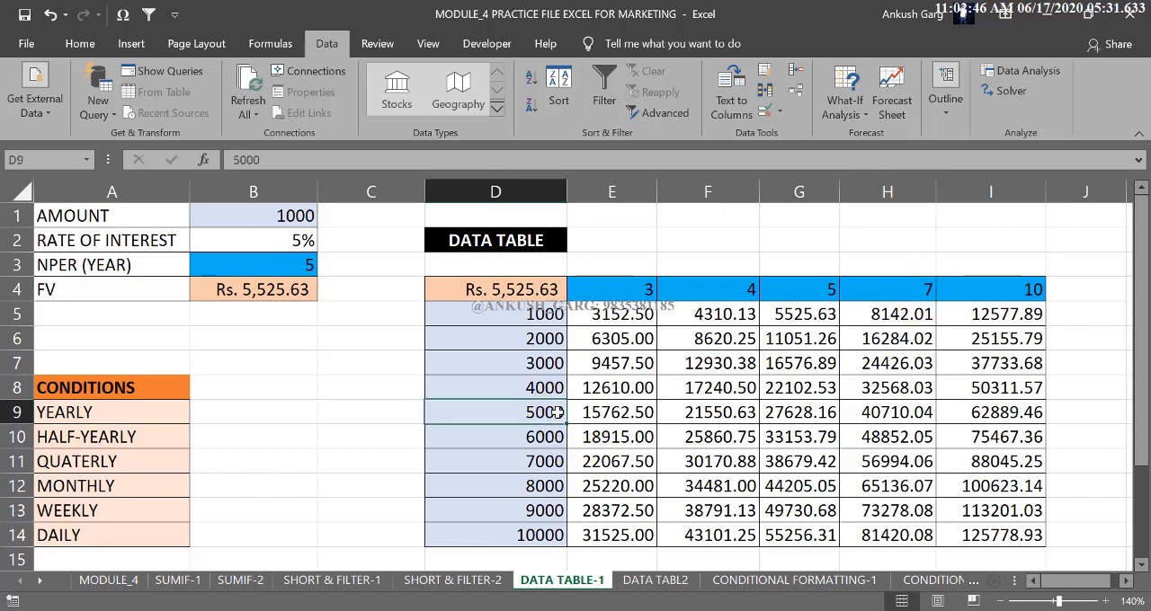
click(899, 416)
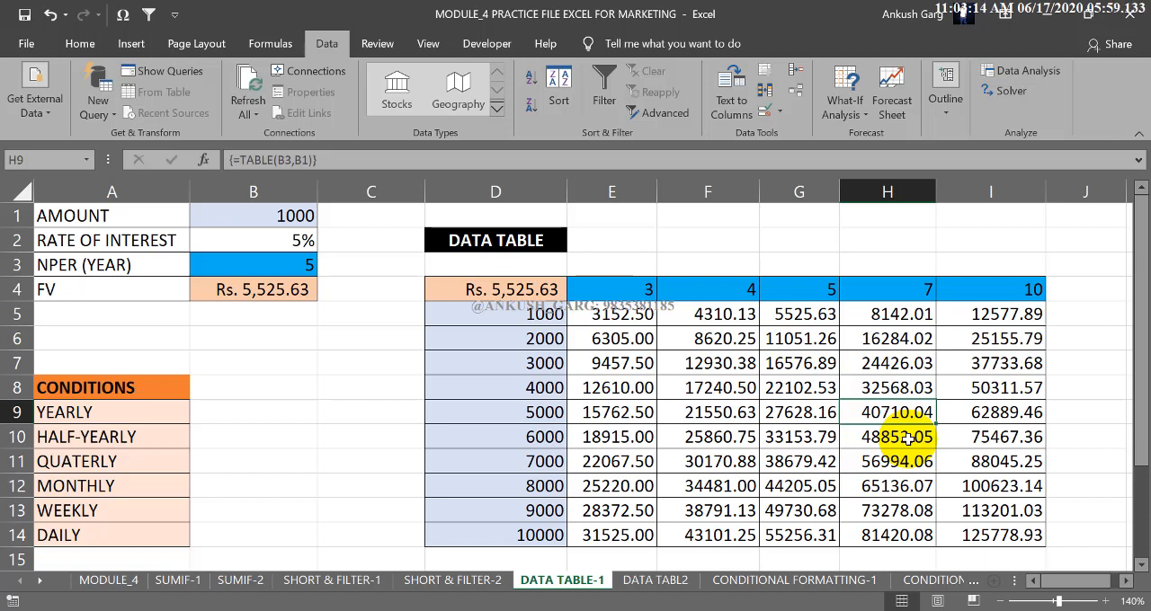
Convert the future value formula in B4 to monthly compounding as =FV(B2/12,B3*12,-B1).
click(296, 288)
click(297, 288)
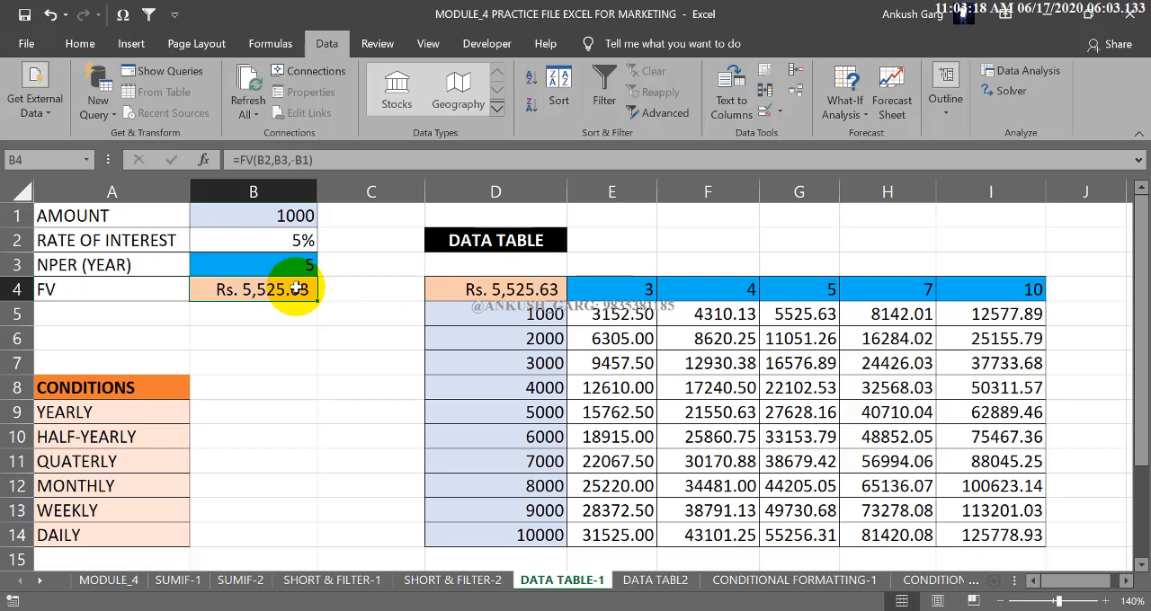
scroll(330, 314, down, 3)
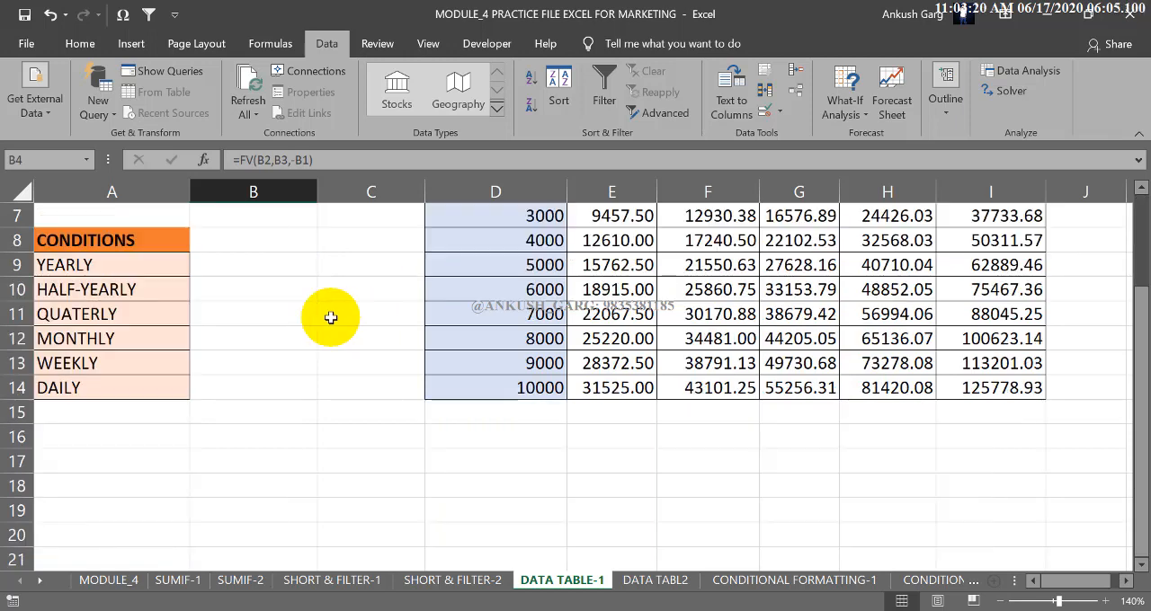
scroll(330, 316, up, 3)
double_click(301, 292)
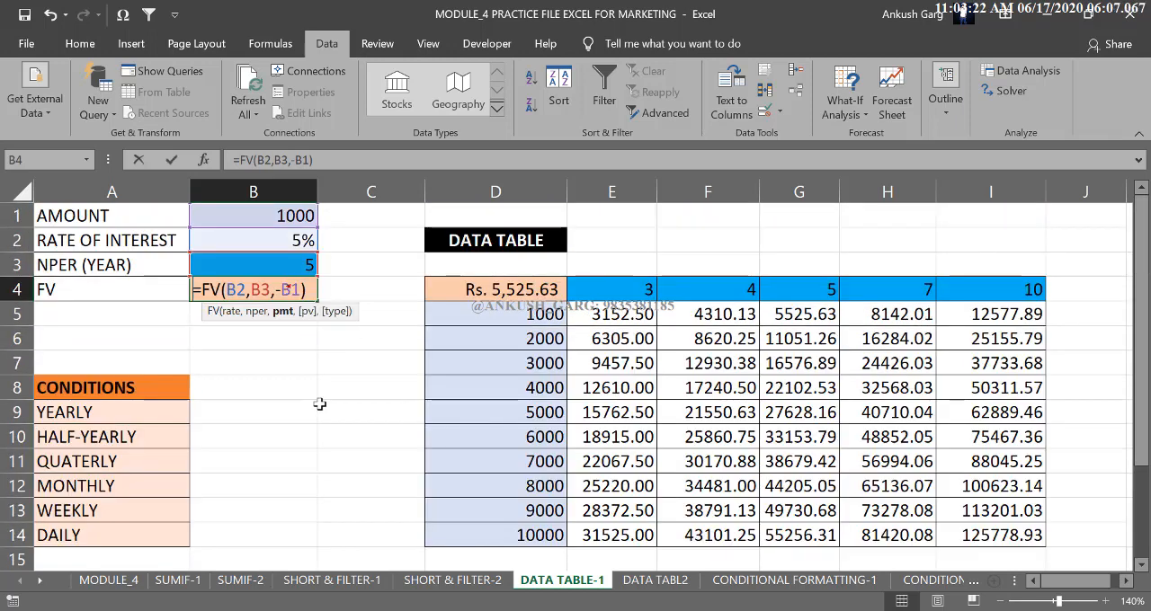
click(247, 288)
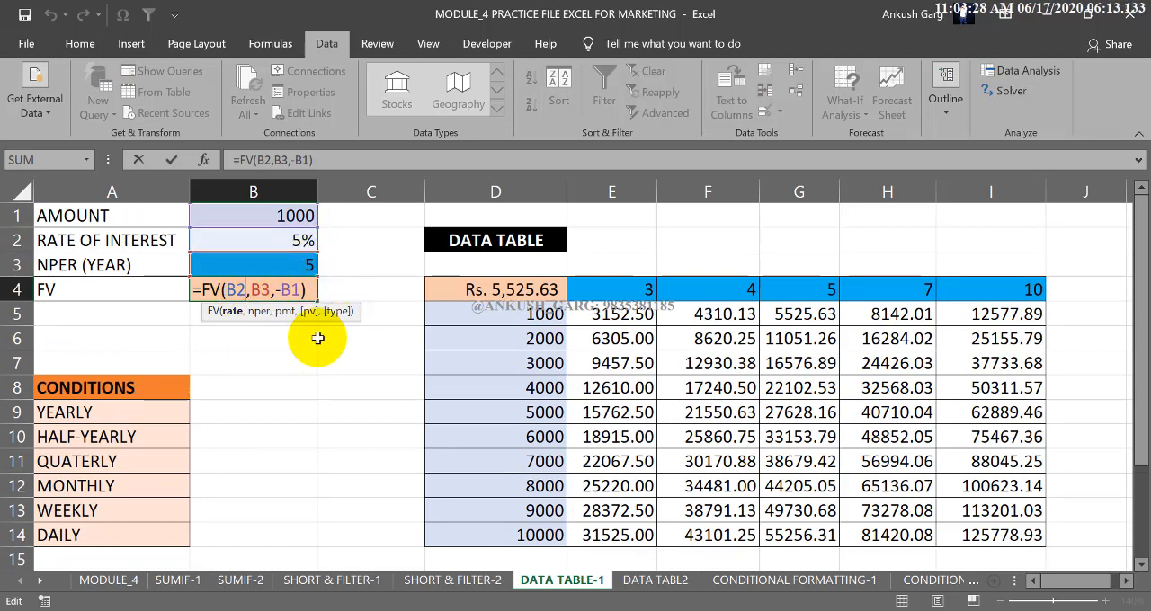
text(/12)
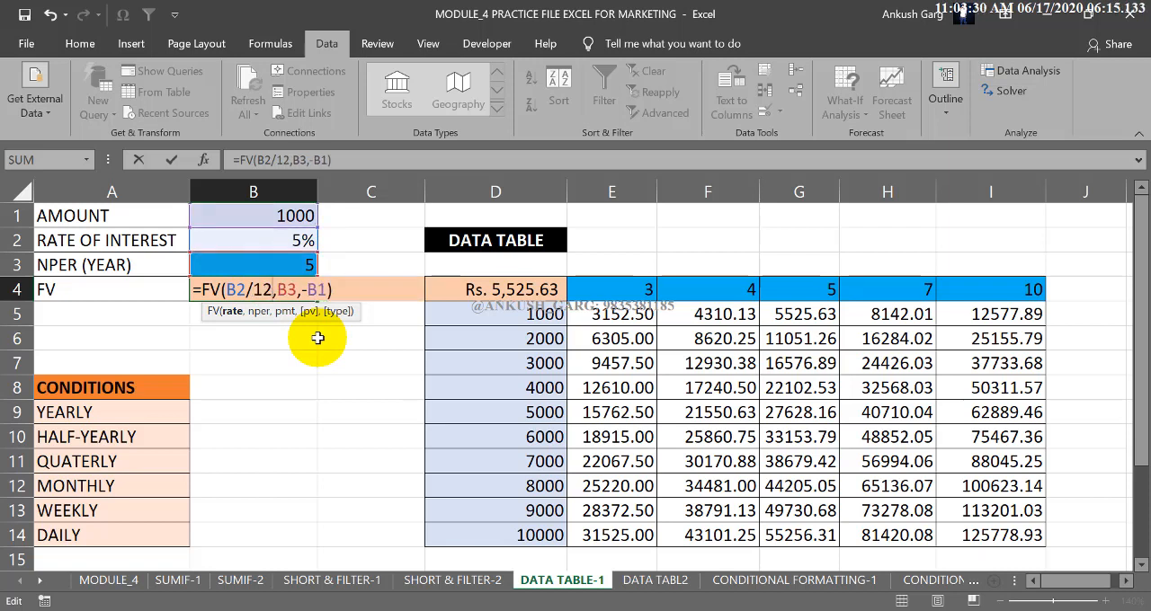
click(297, 290)
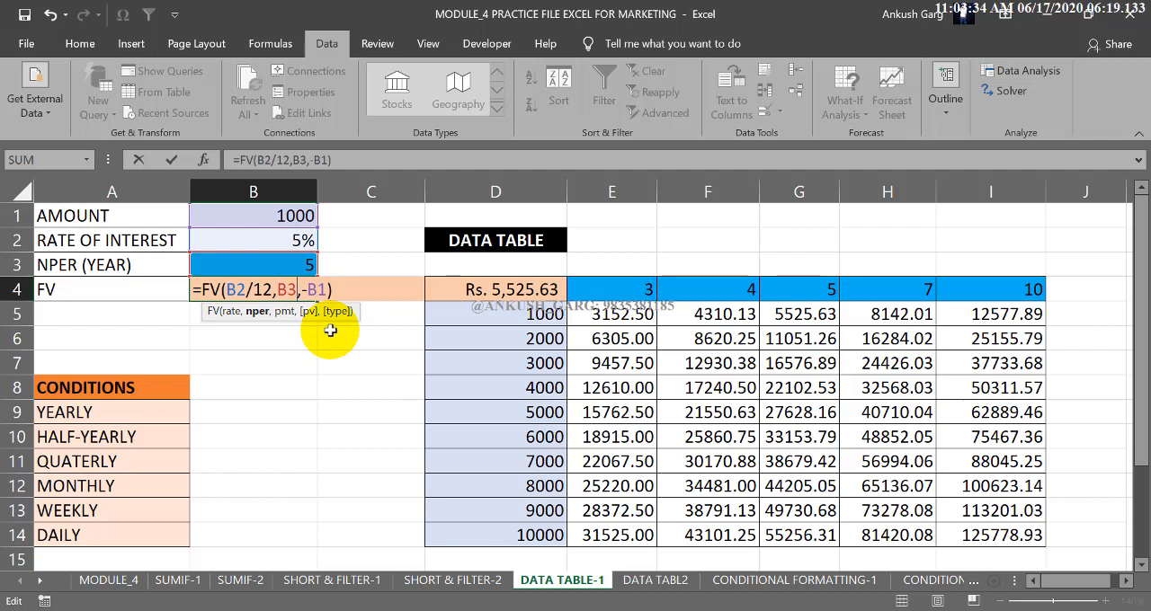
text(*12)
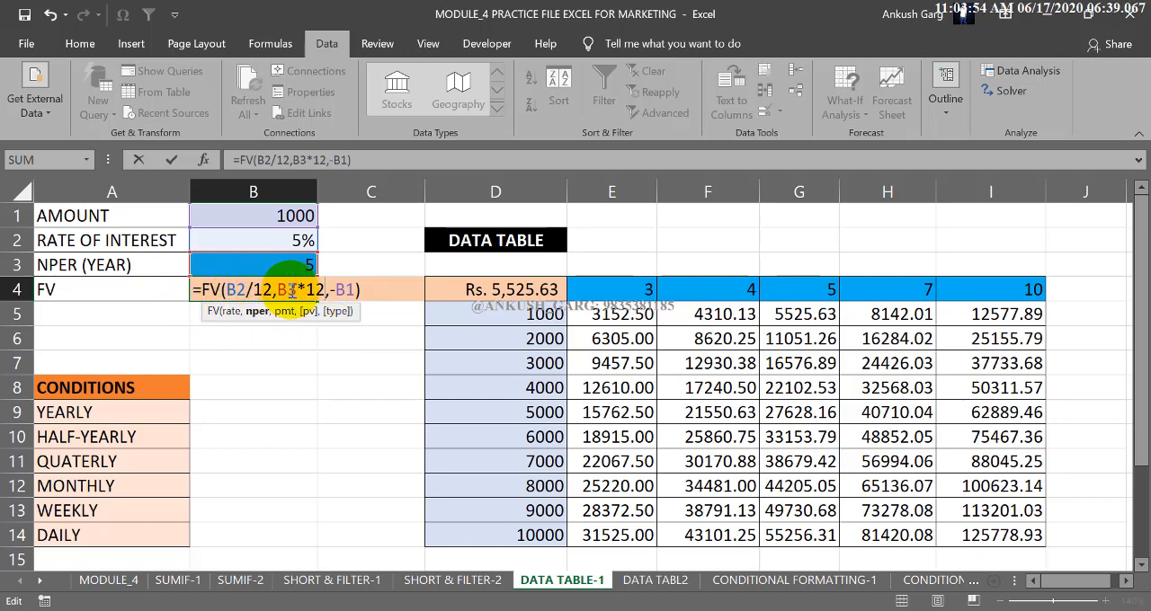
click(323, 304)
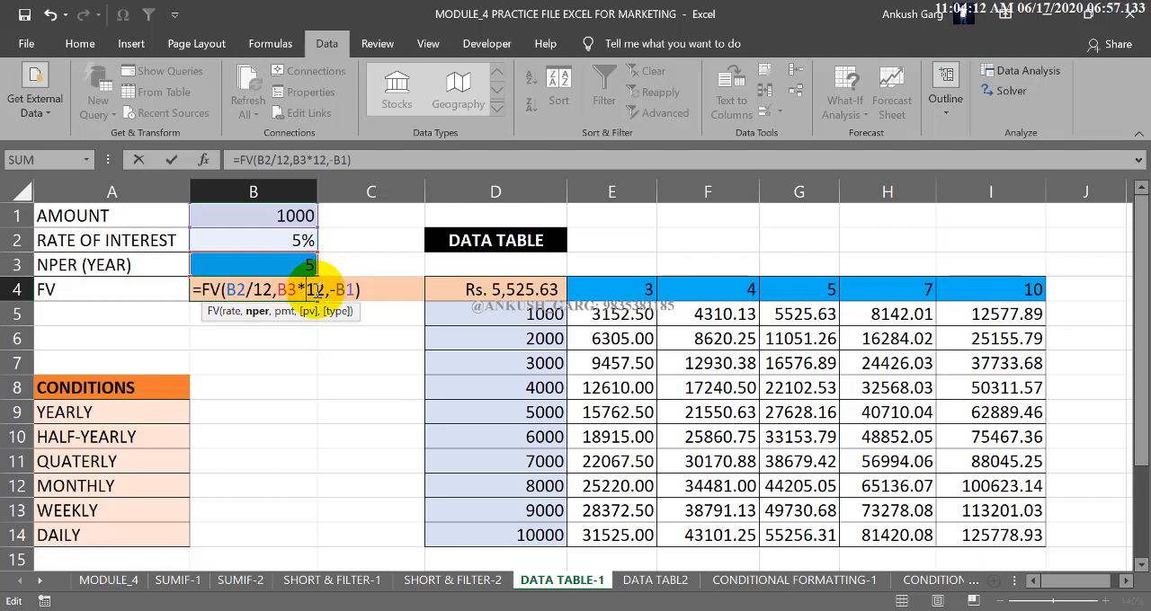
click(353, 289)
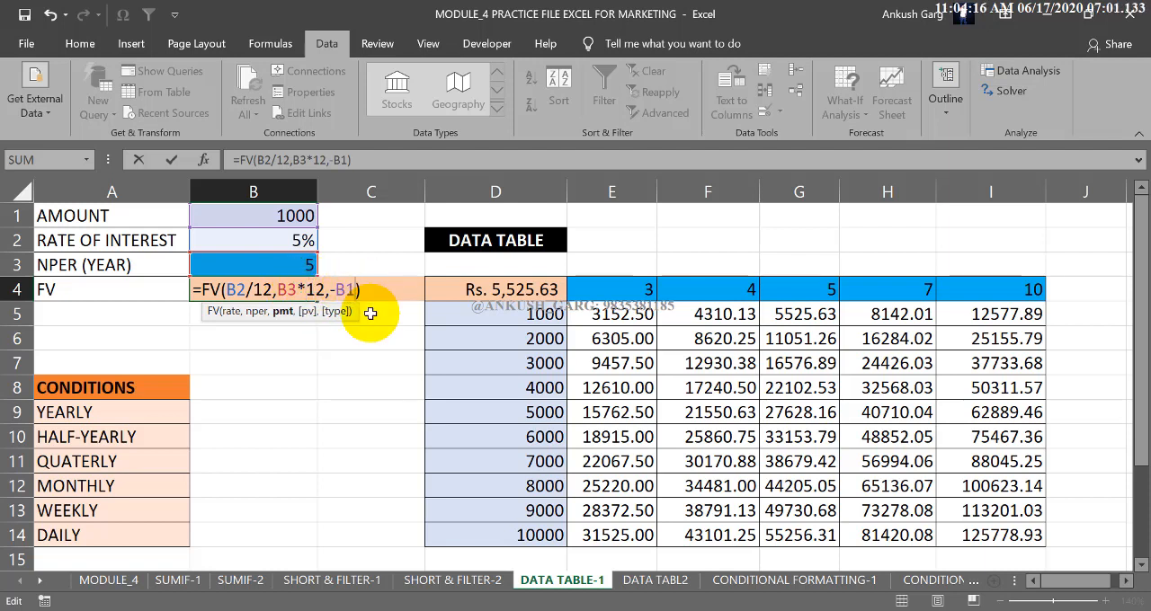
key(Return)
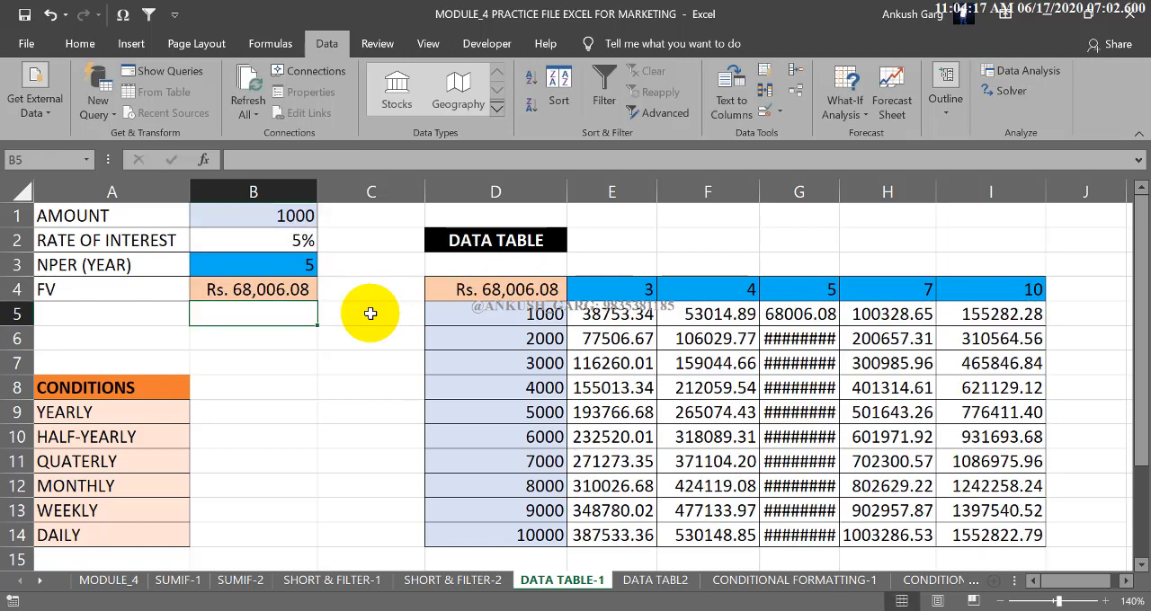
click(257, 290)
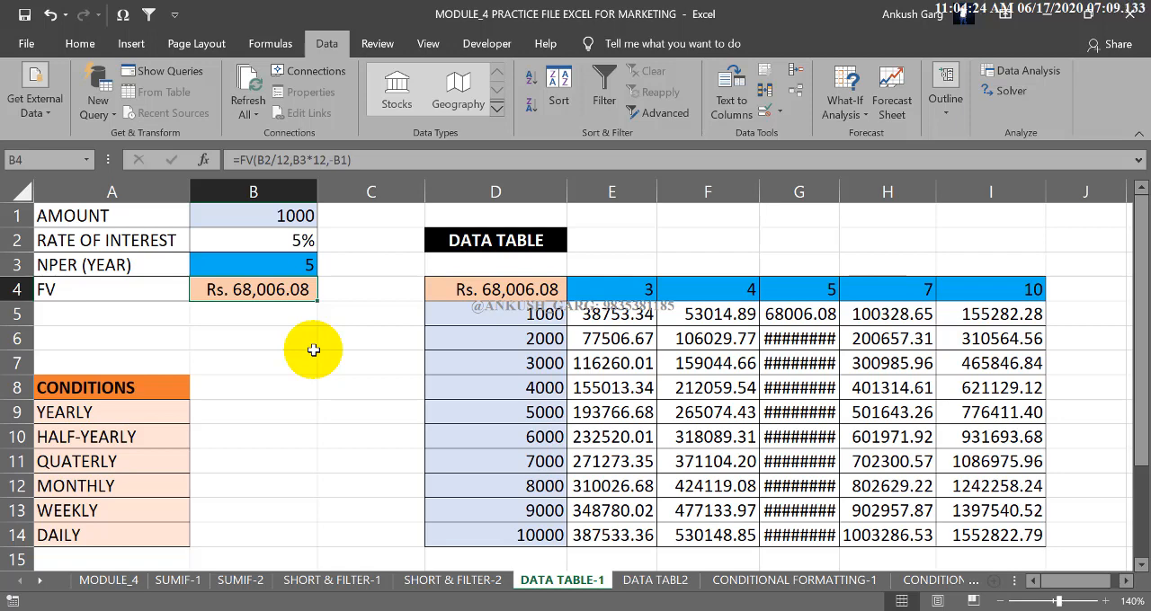
Widen data table columns E, F and G so their recalculated values fit.
drag(544, 290, 612, 338)
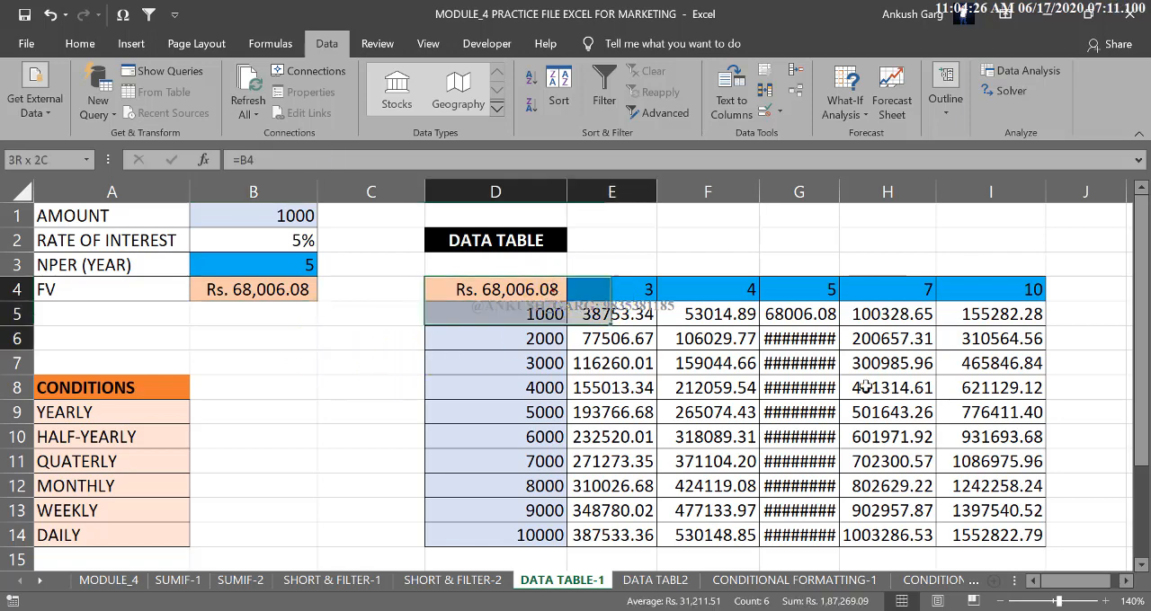
drag(863, 386, 1003, 535)
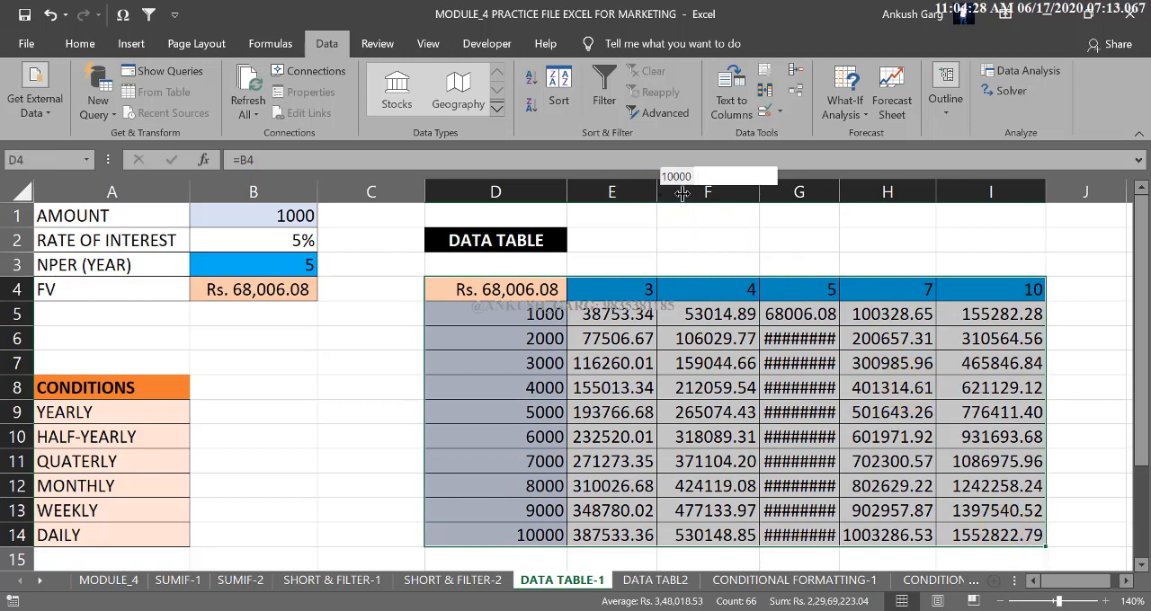
drag(683, 194, 691, 194)
drag(793, 191, 818, 191)
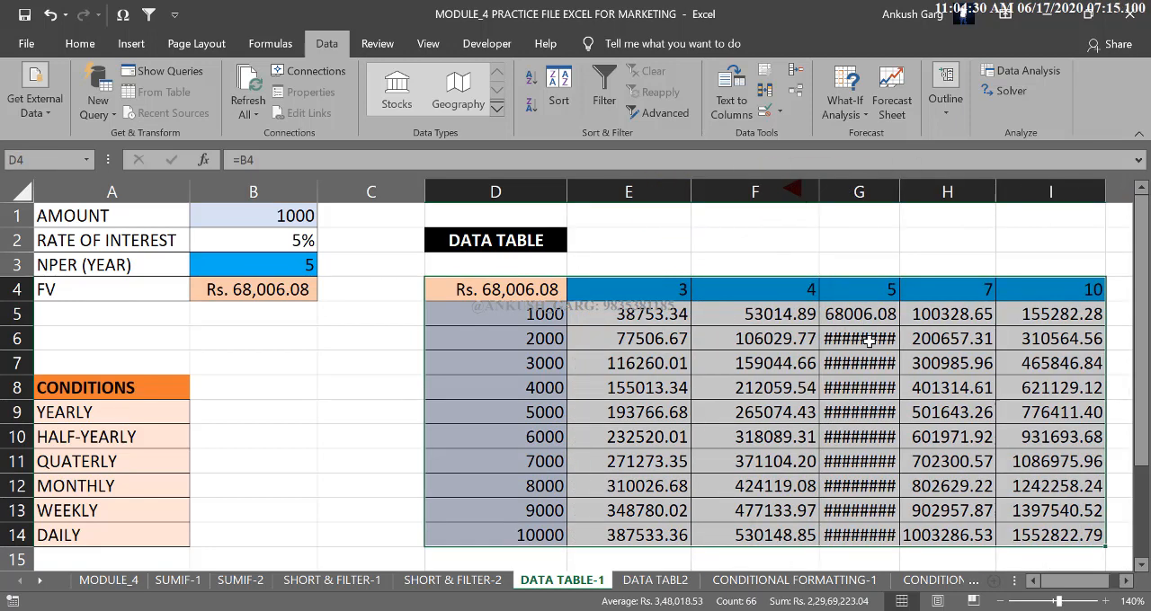
drag(899, 192, 946, 195)
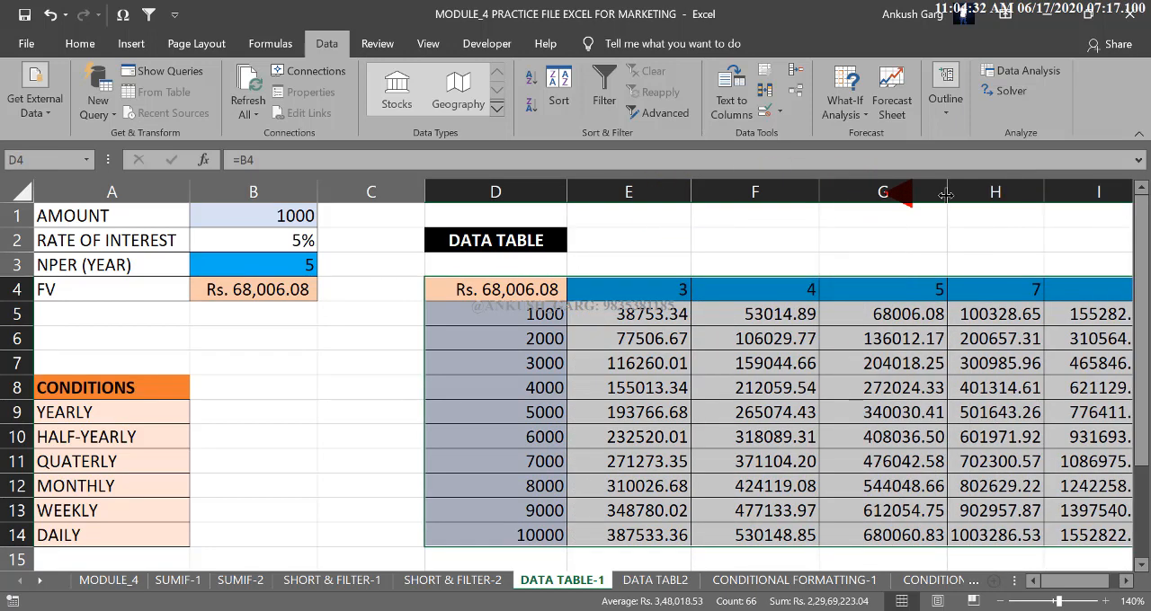
click(933, 234)
drag(1090, 584, 1105, 590)
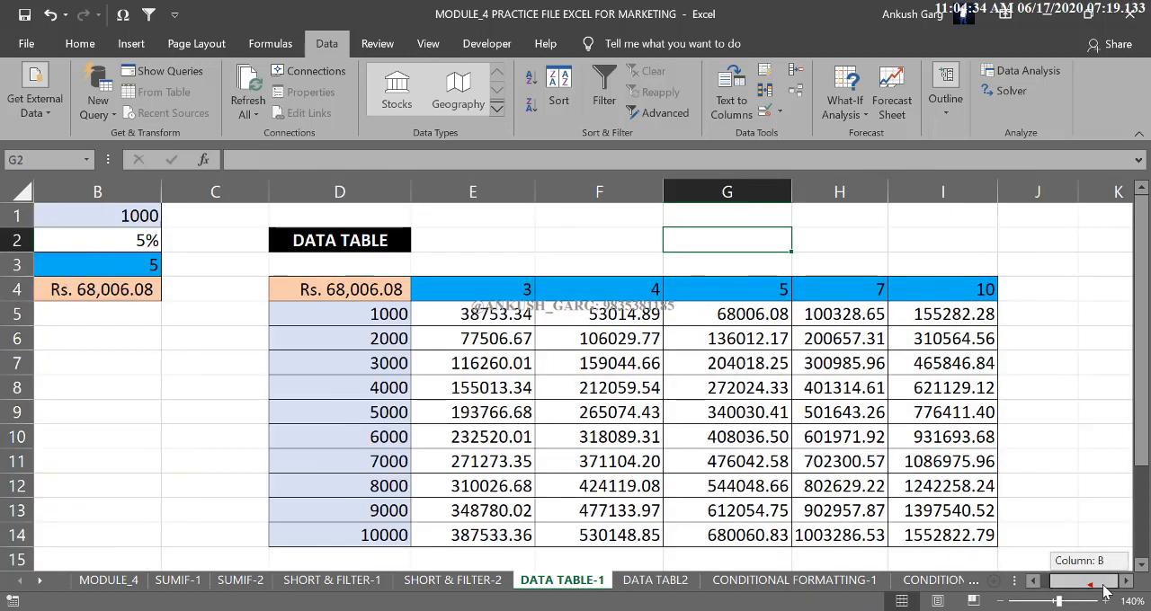
drag(387, 289, 928, 534)
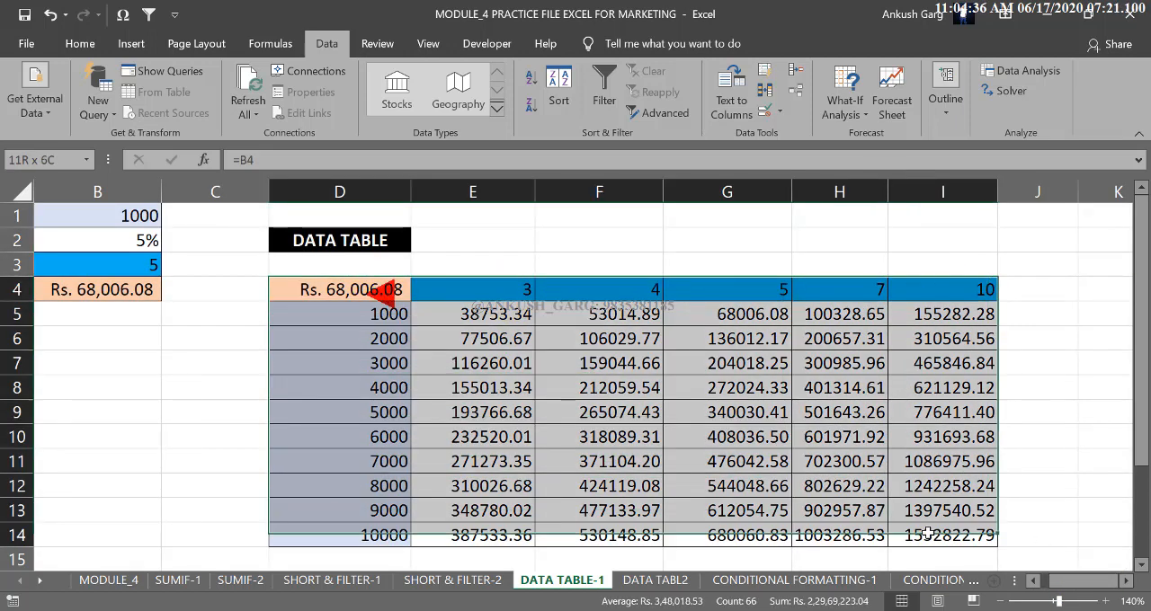
click(840, 264)
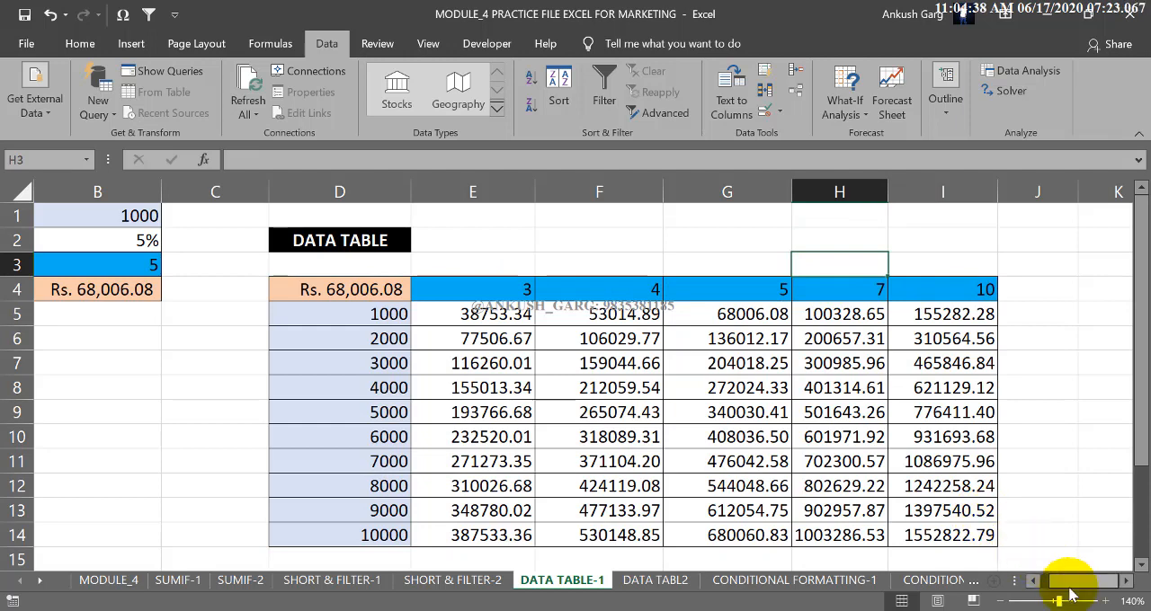
drag(1070, 593, 1059, 593)
Enter the periods per year in B10:B12: 2 for half-yearly, 4 for quarterly and 12 for monthly.
click(216, 414)
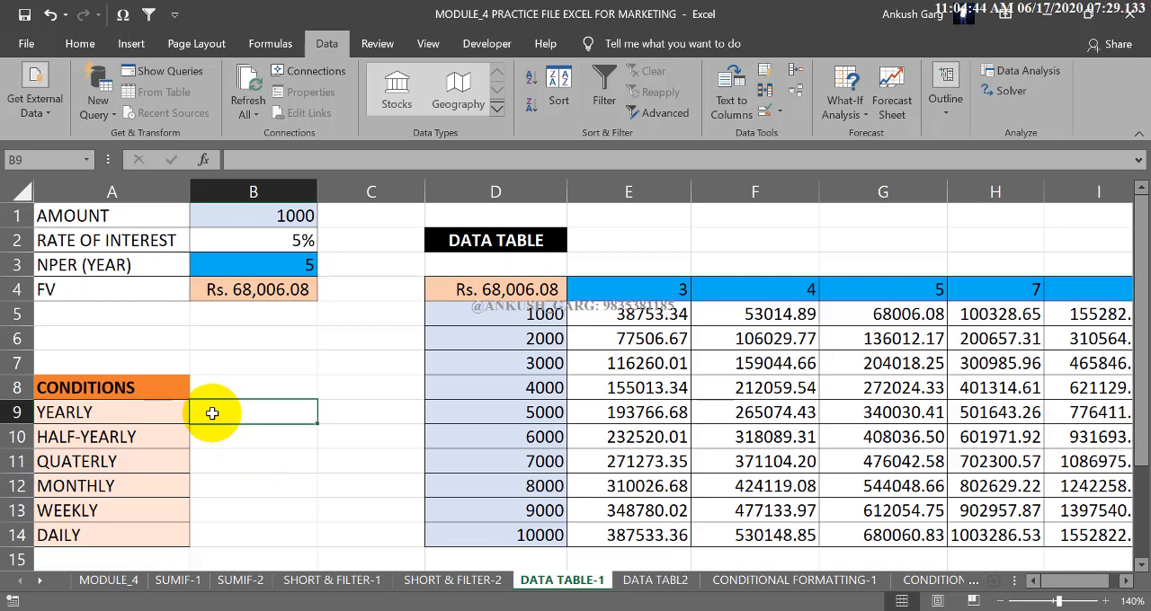
key(Return)
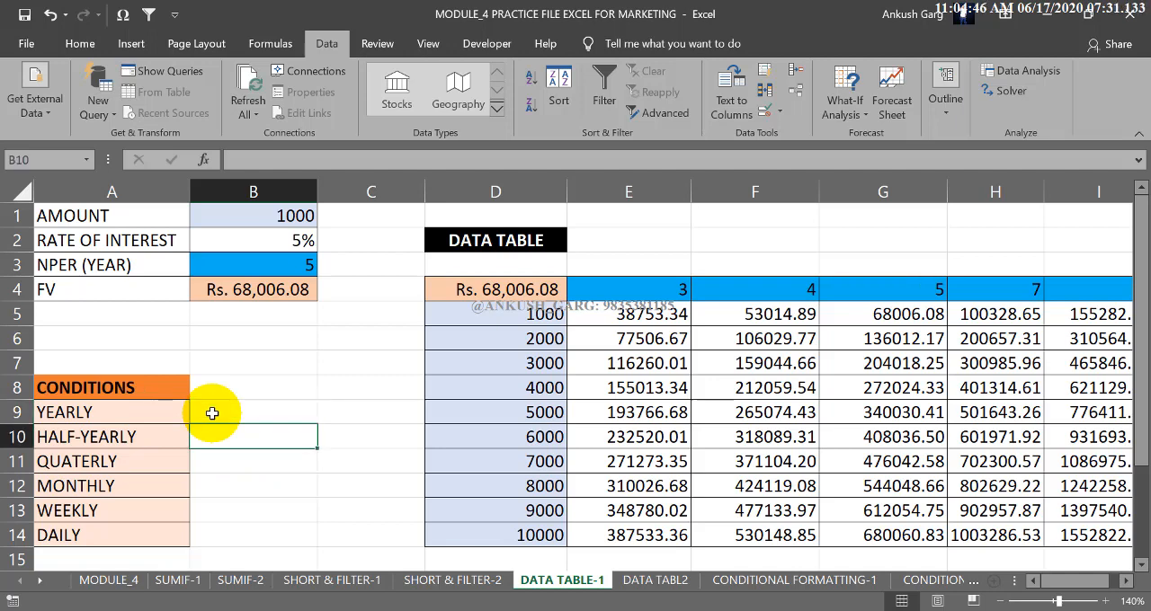
text(2)
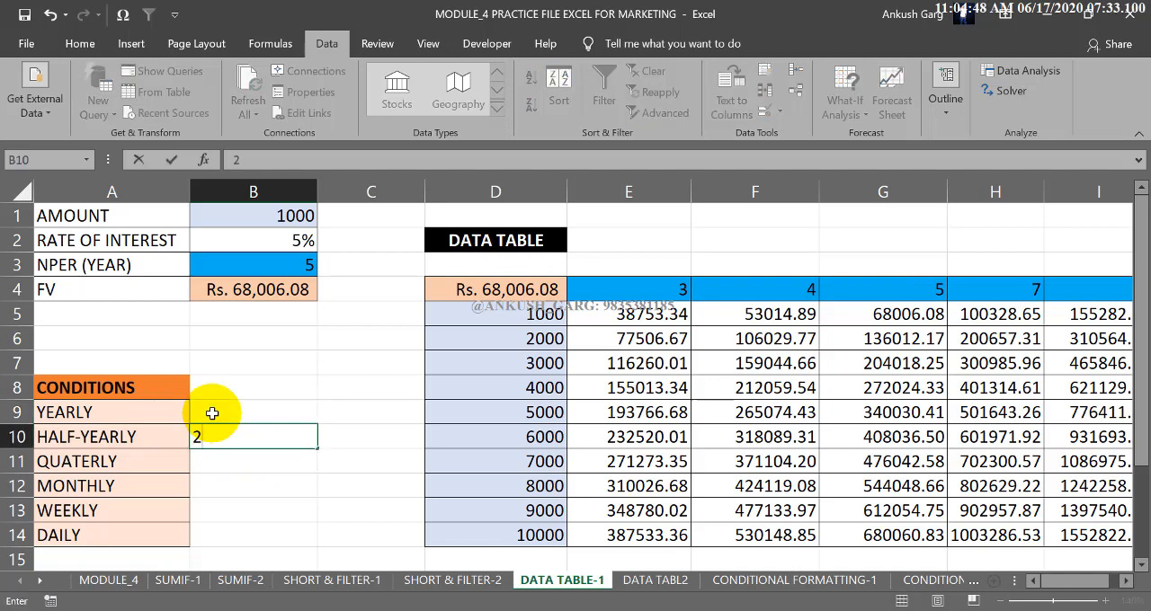
key(Return)
text(4)
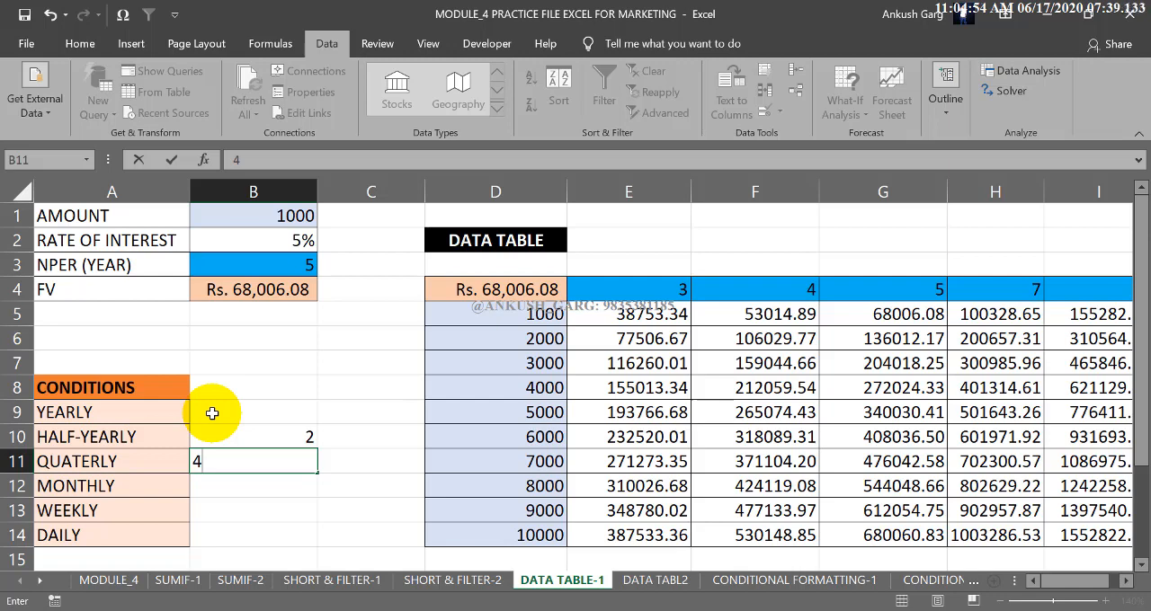
key(Return)
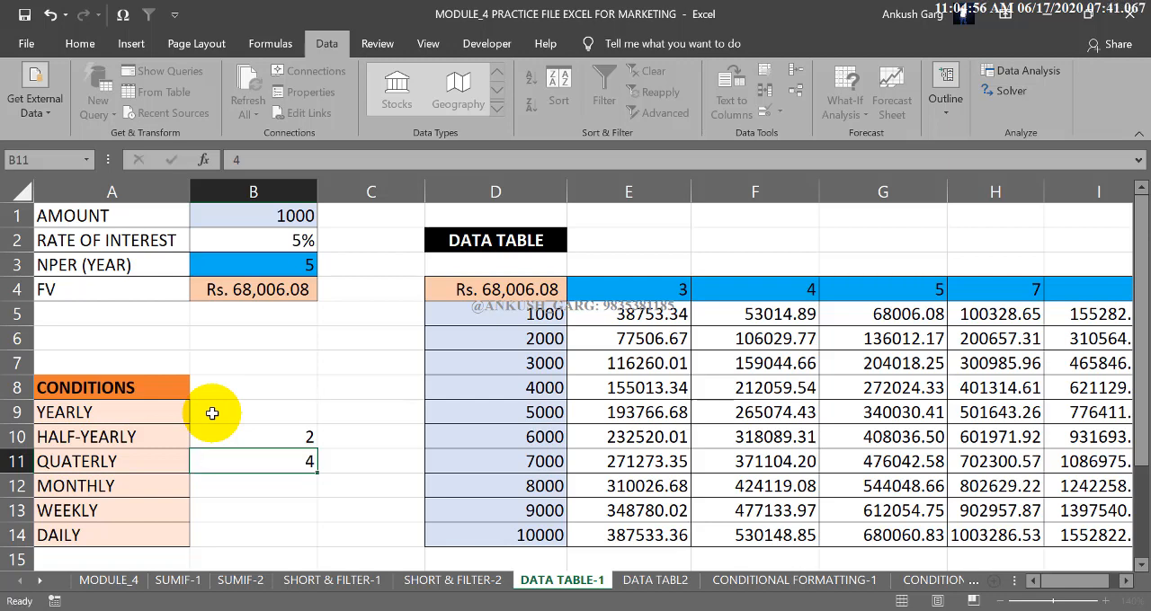
text(12)
key(Return)
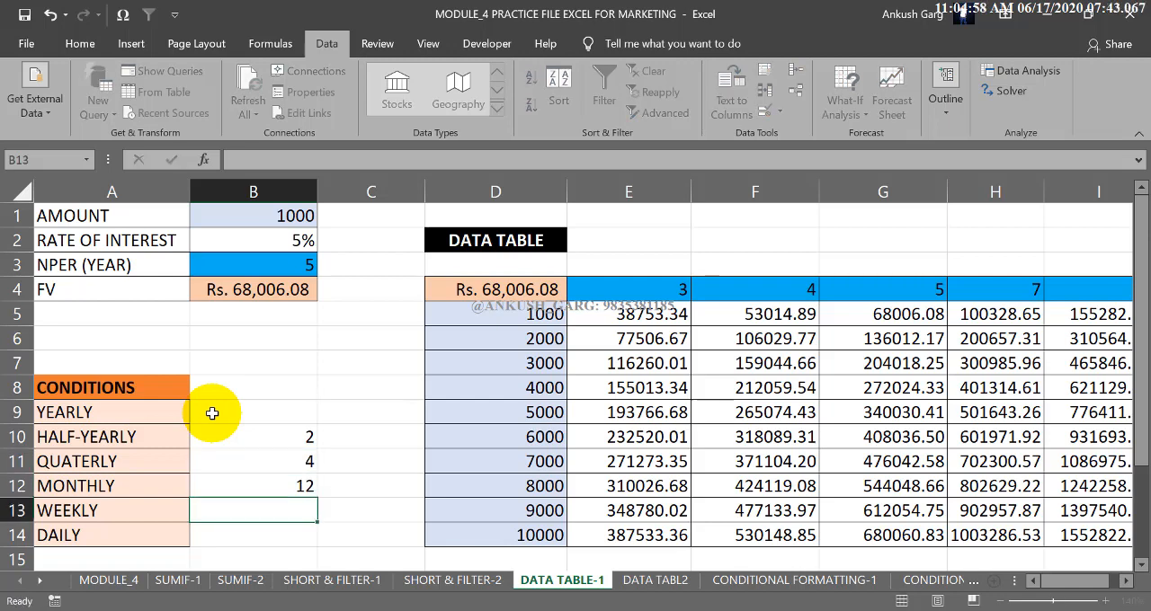
Complete the periods per year with 52 for weekly in B13, 365 for daily in B14 and 1 for yearly in B9.
text(52)
key(Return)
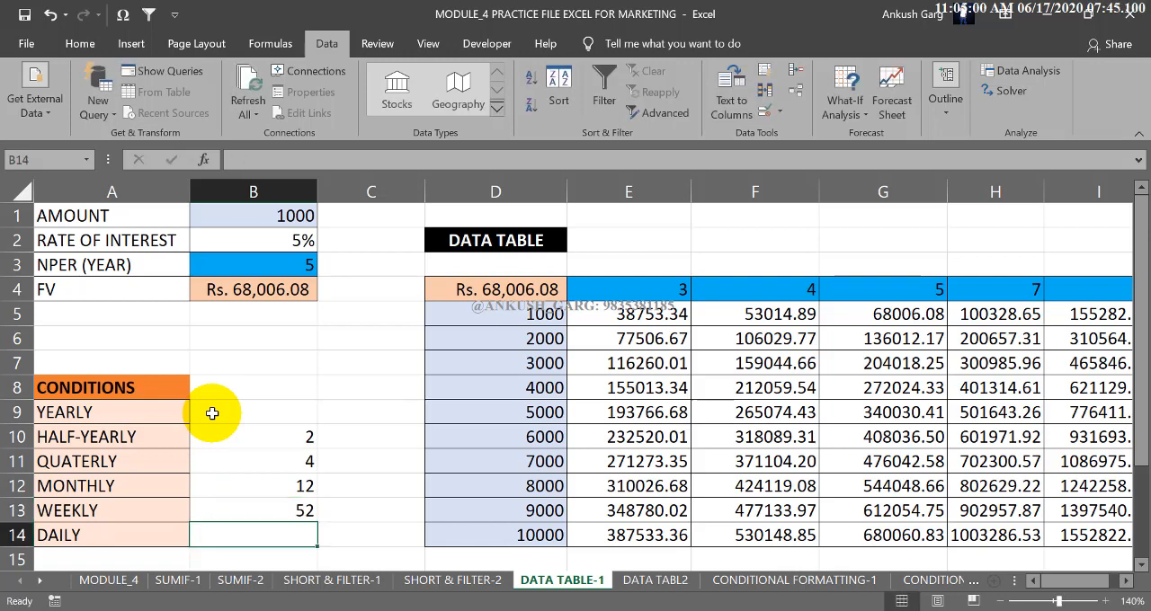
text(365)
key(Return)
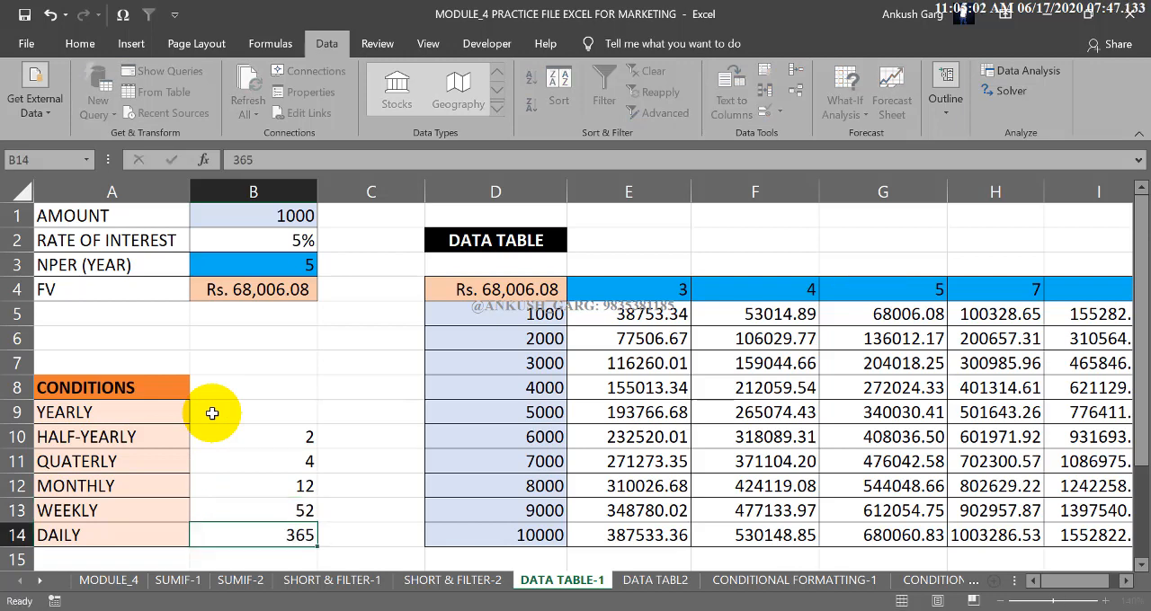
click(213, 411)
text(1)
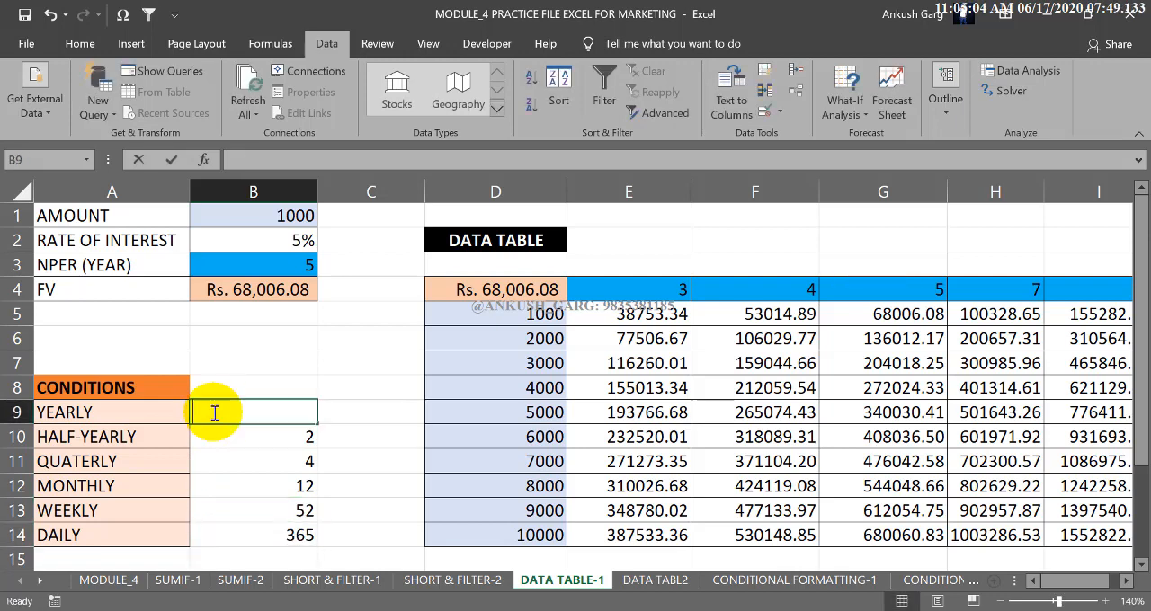
key(Return)
Review the period counts in B9:B14 alongside the monthly formula in B4 and the data table it feeds.
drag(236, 412, 303, 522)
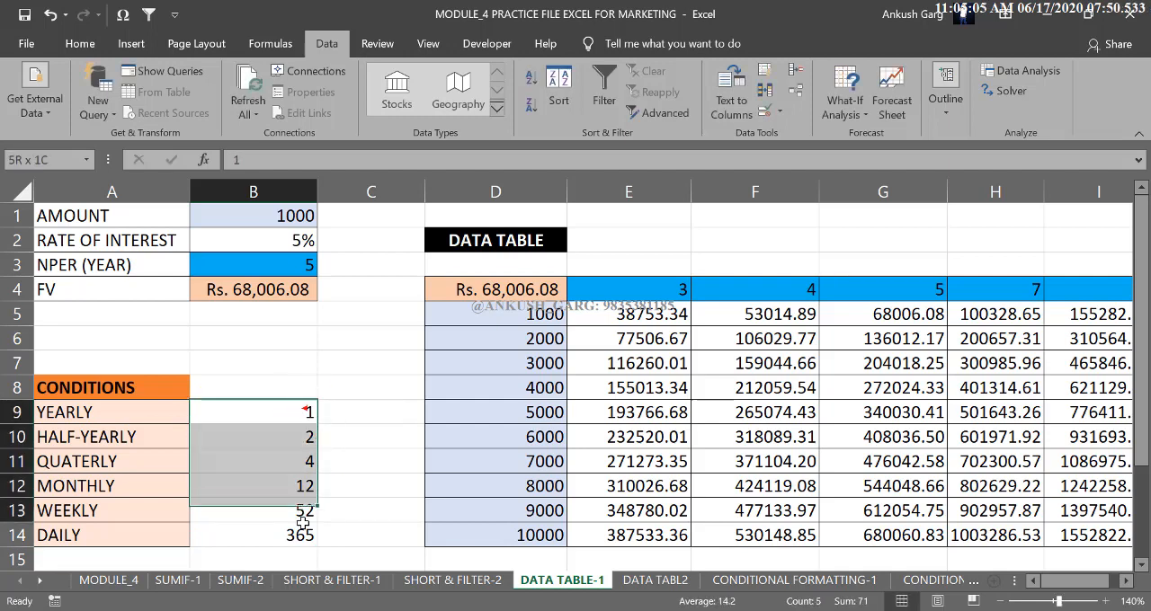
click(284, 296)
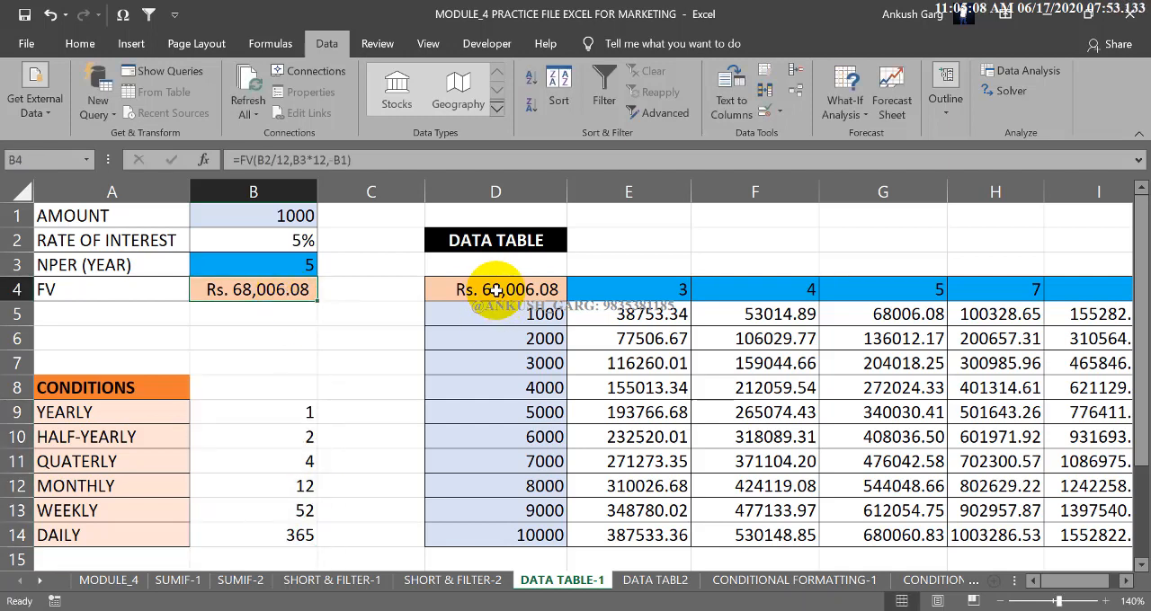
drag(491, 288, 995, 510)
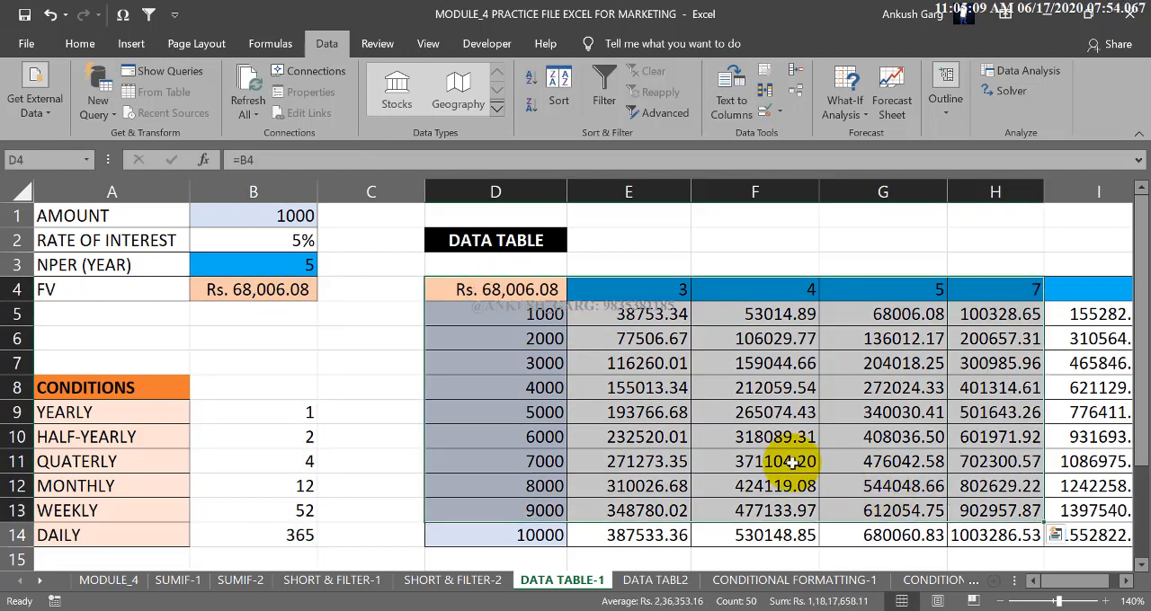
Look through the practice tables for each compounding period on the DATA TABL2 sheet, and return to DATA TABLE-1.
click(654, 580)
scroll(150, 309, down, 19)
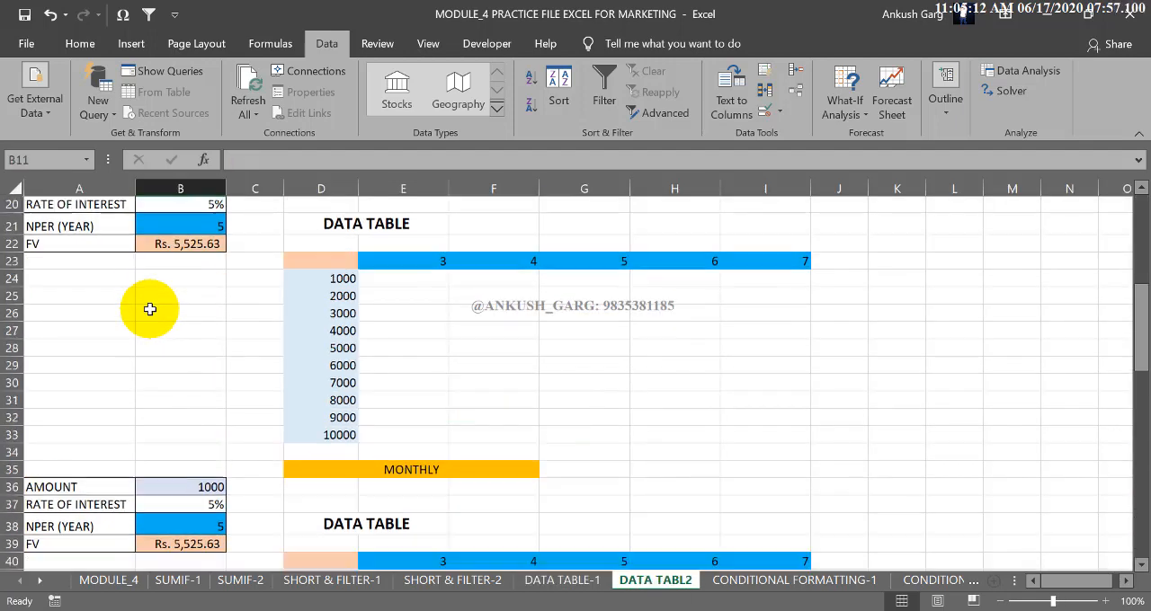
scroll(162, 332, down, 3)
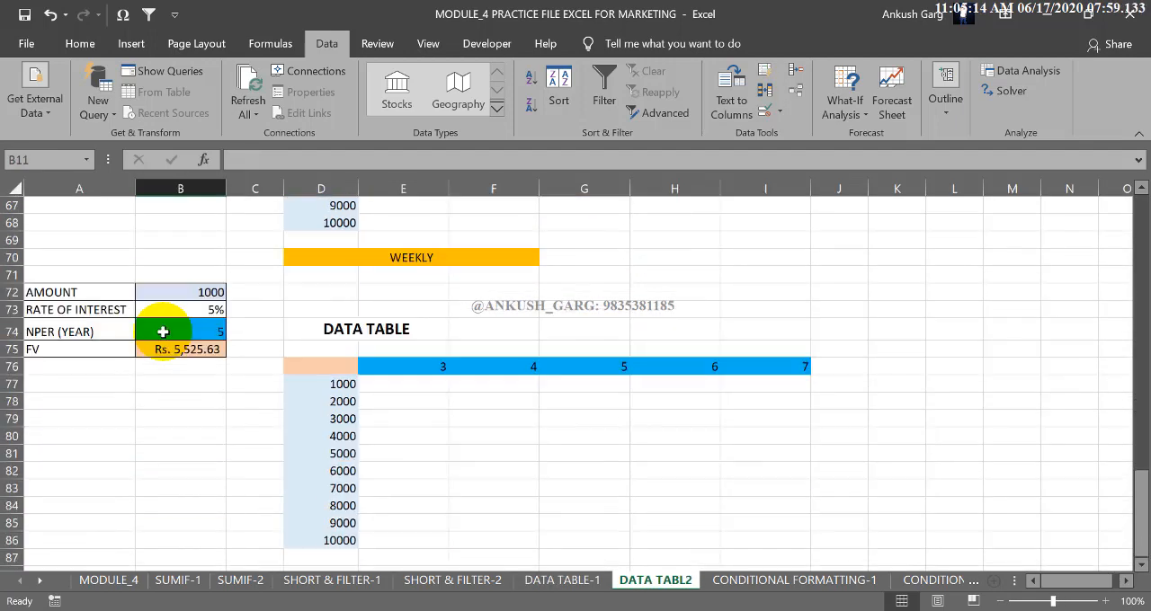
click(388, 258)
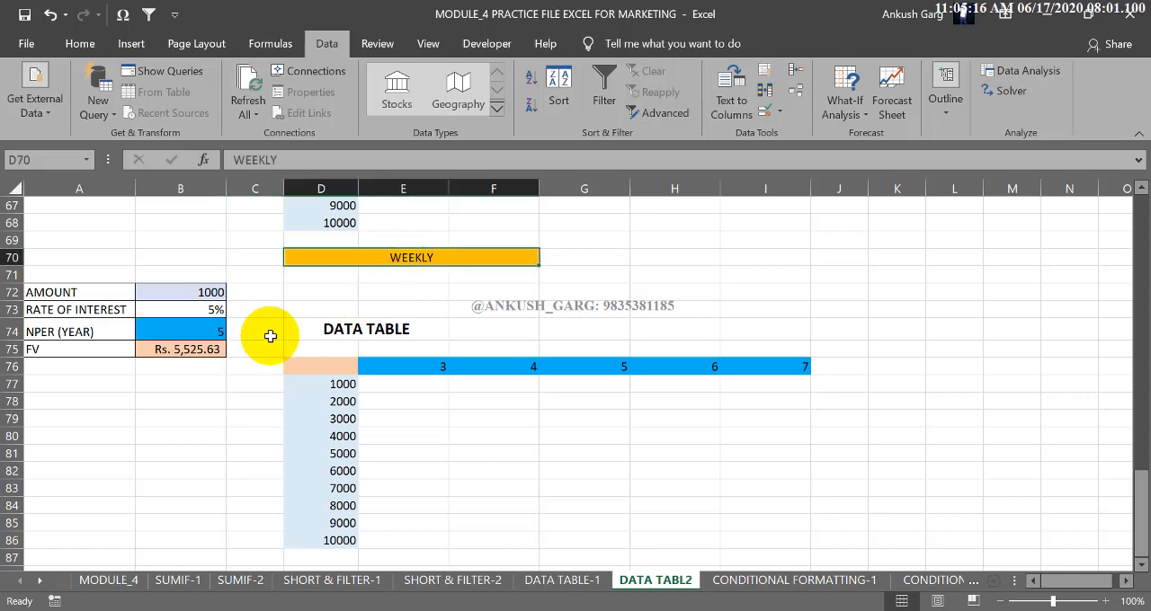
scroll(270, 335, up, 6)
scroll(269, 334, up, 16)
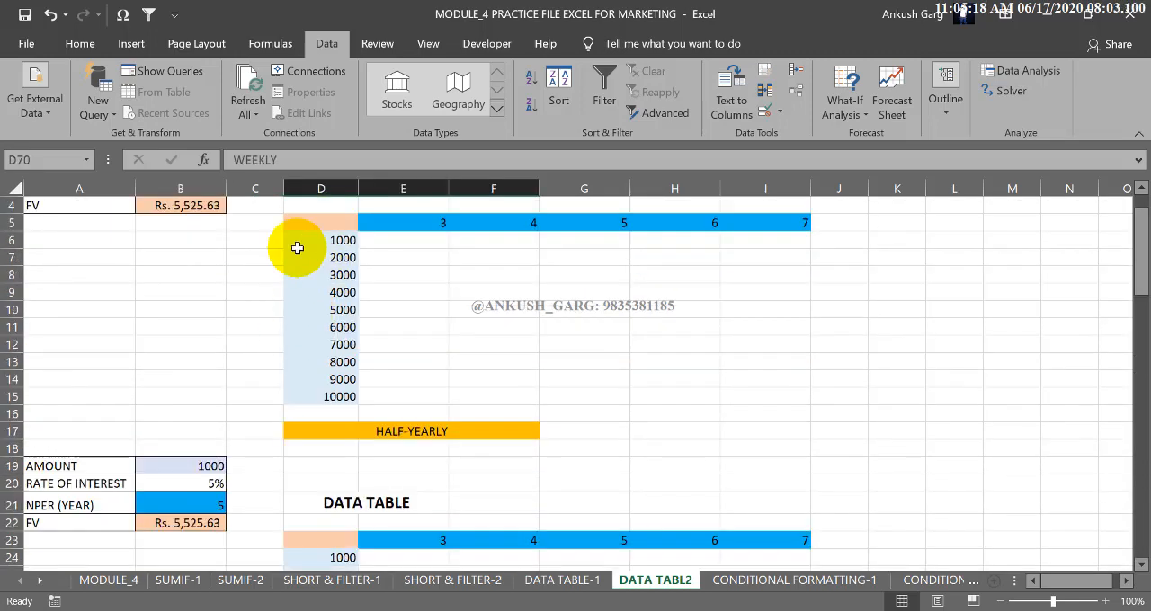
click(595, 582)
click(601, 582)
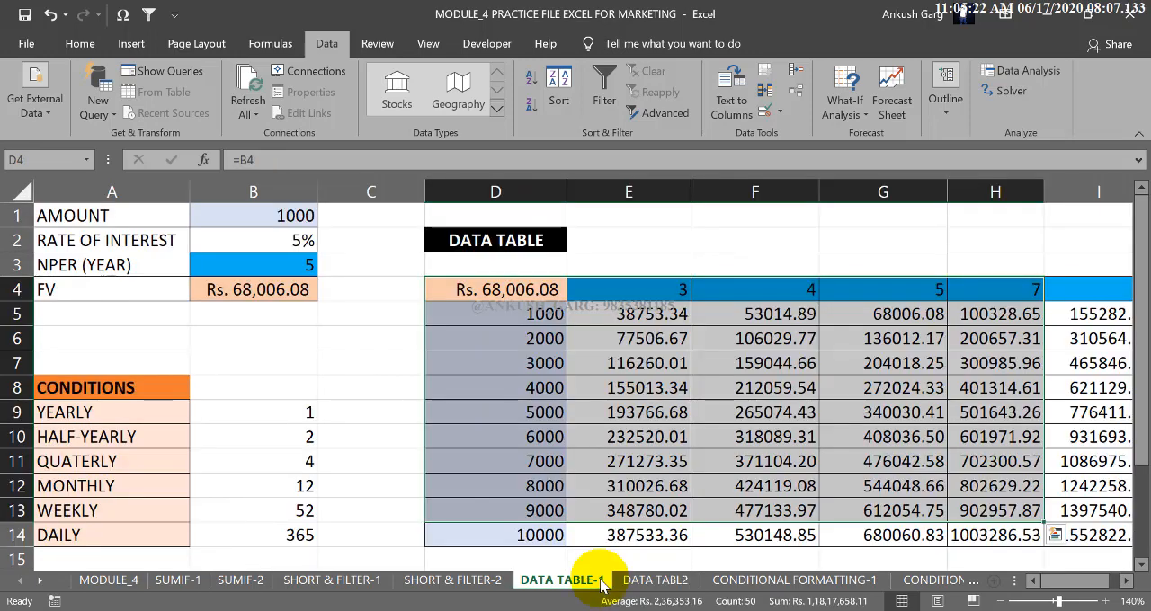
Review the inputs in A1:B4 and the full data table D4:I14, including its years in row 4 and deposits in column D.
click(551, 481)
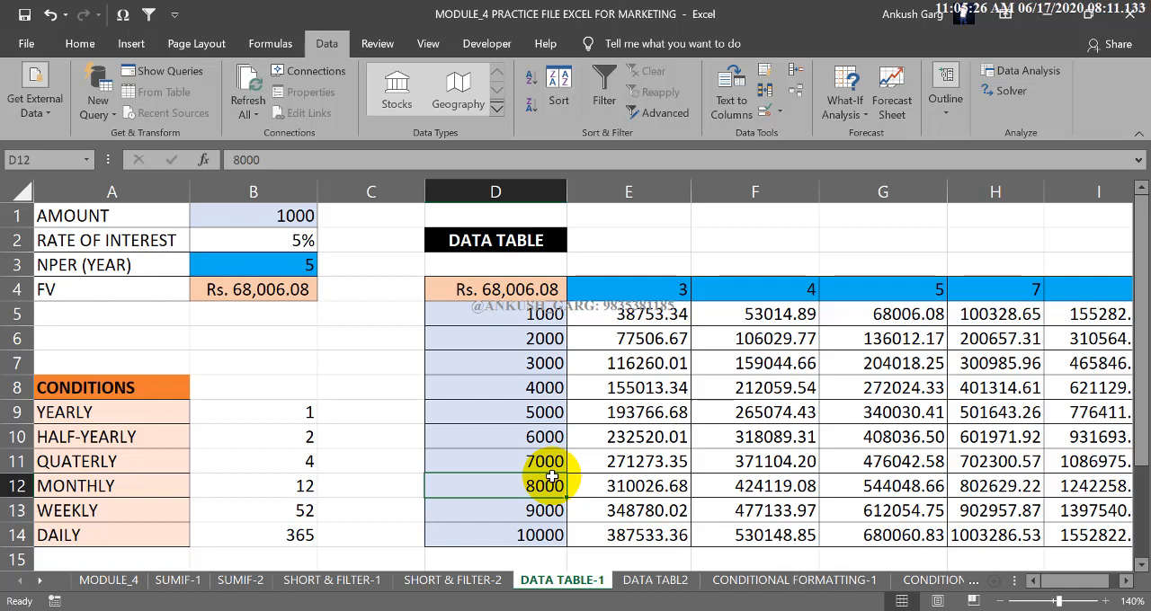
drag(162, 222, 281, 292)
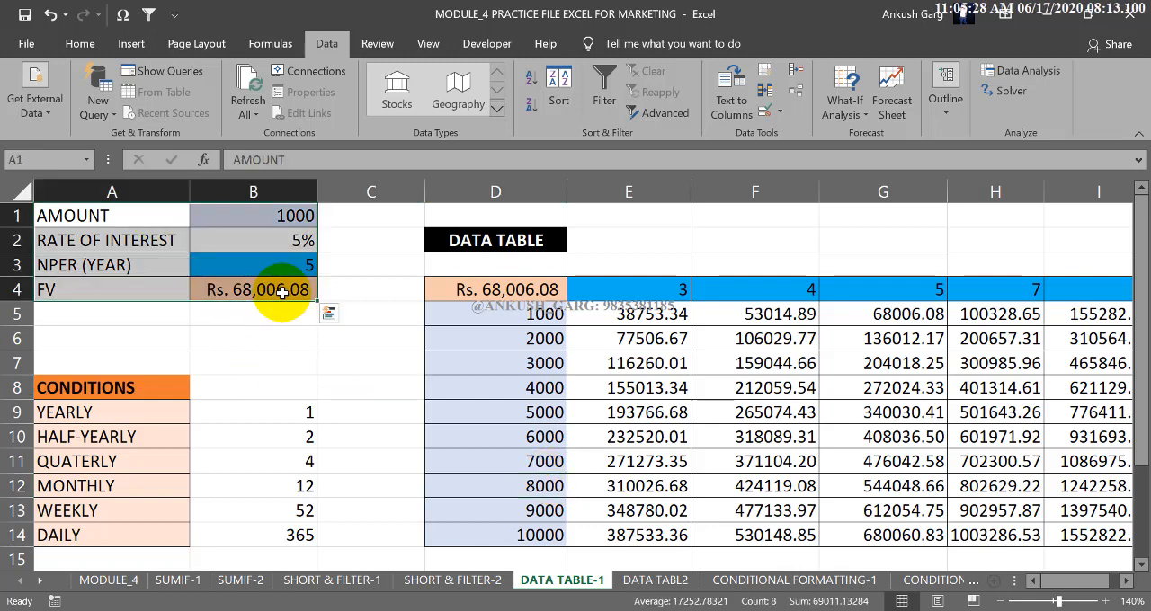
drag(539, 293, 1111, 535)
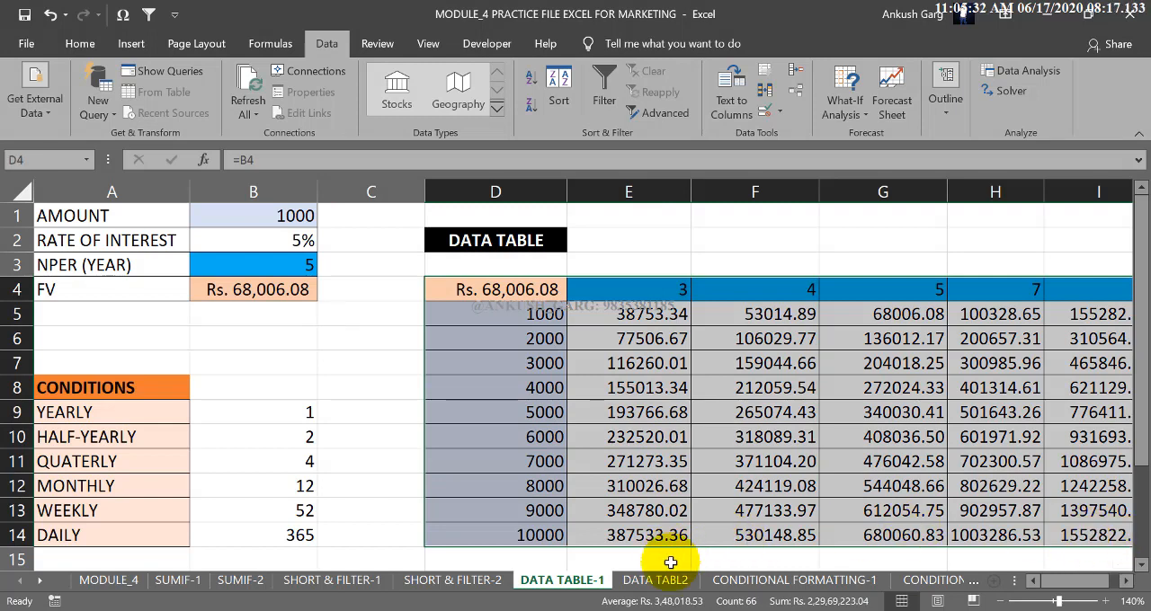
click(1125, 582)
click(1124, 581)
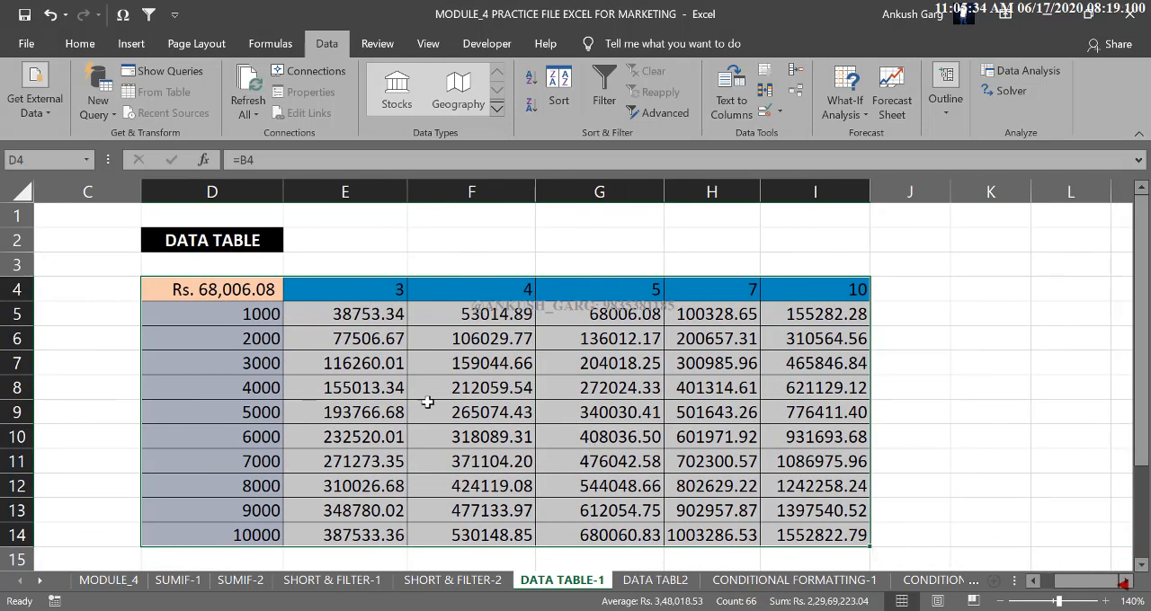
click(378, 289)
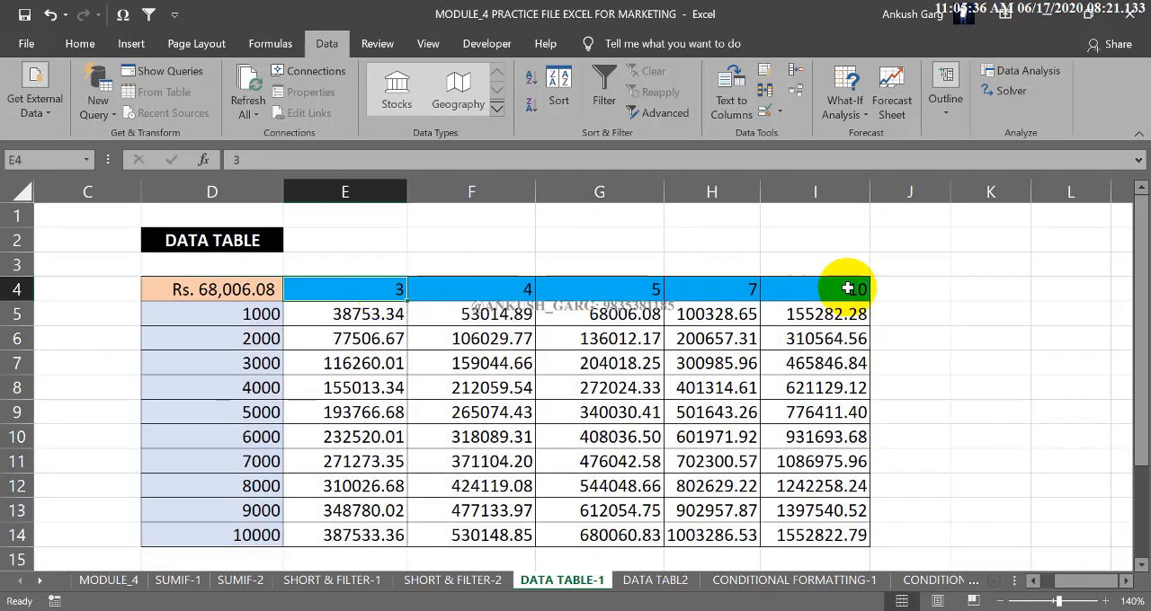
click(262, 314)
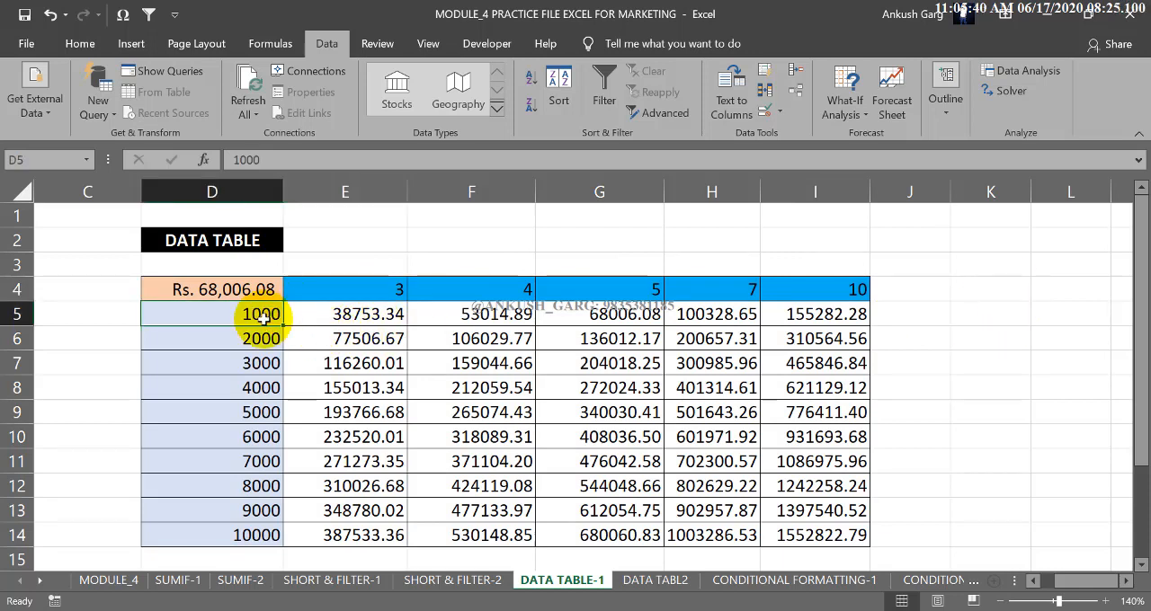
click(378, 292)
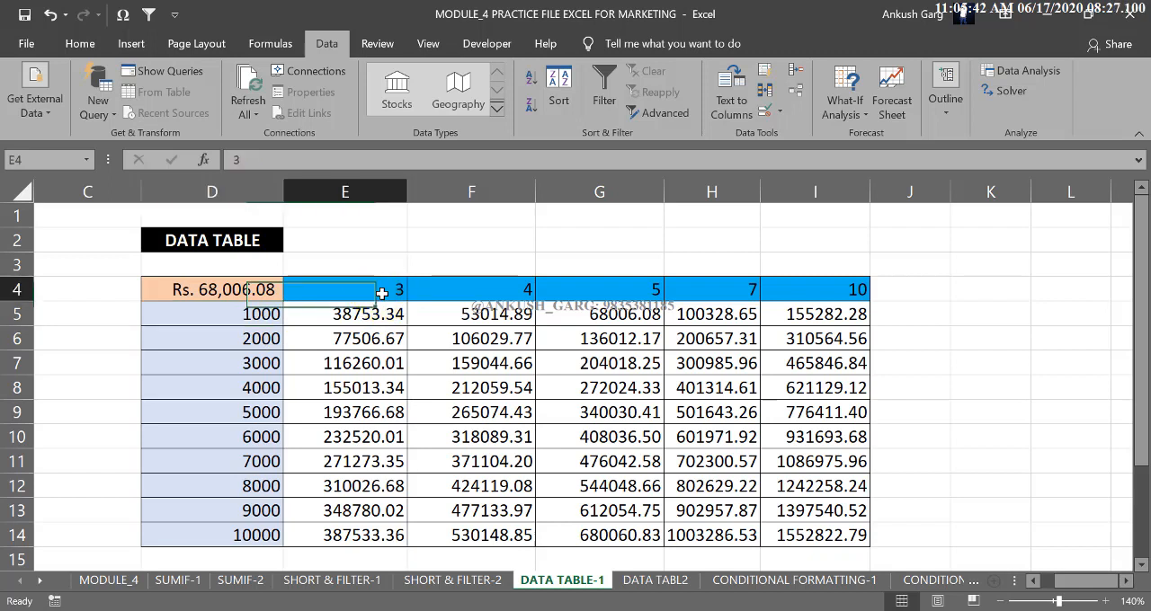
click(230, 314)
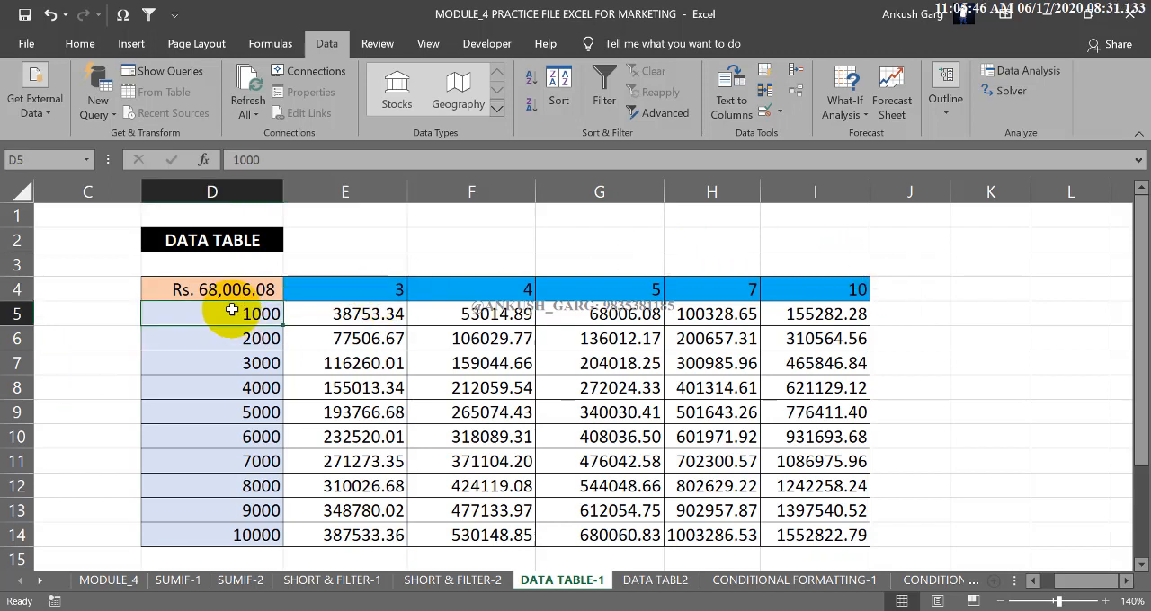
scroll(1073, 589, left, 2)
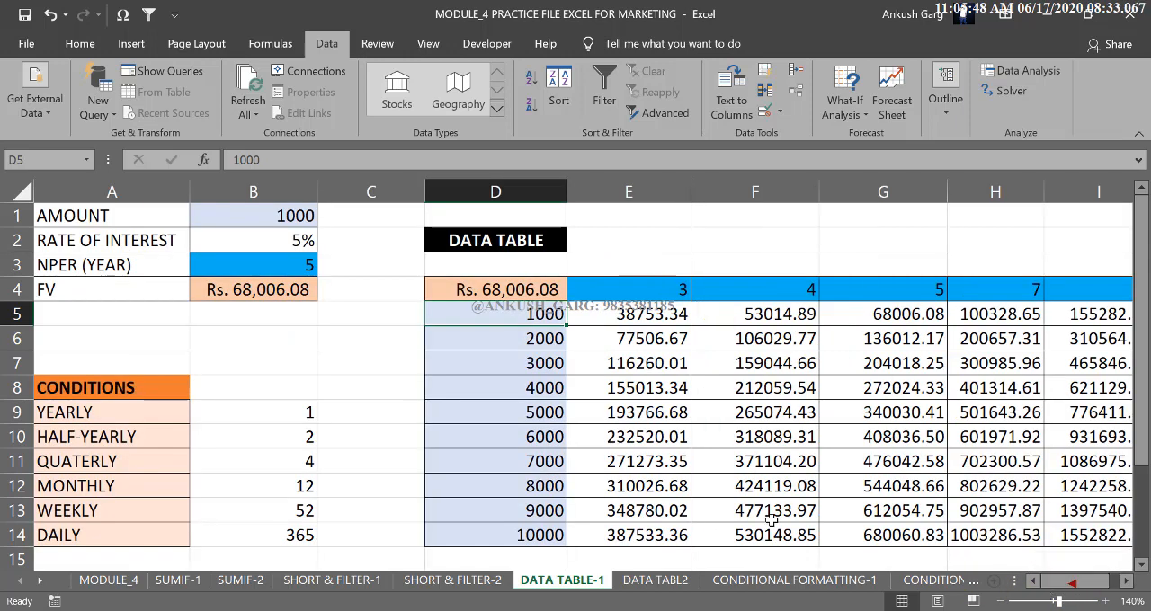